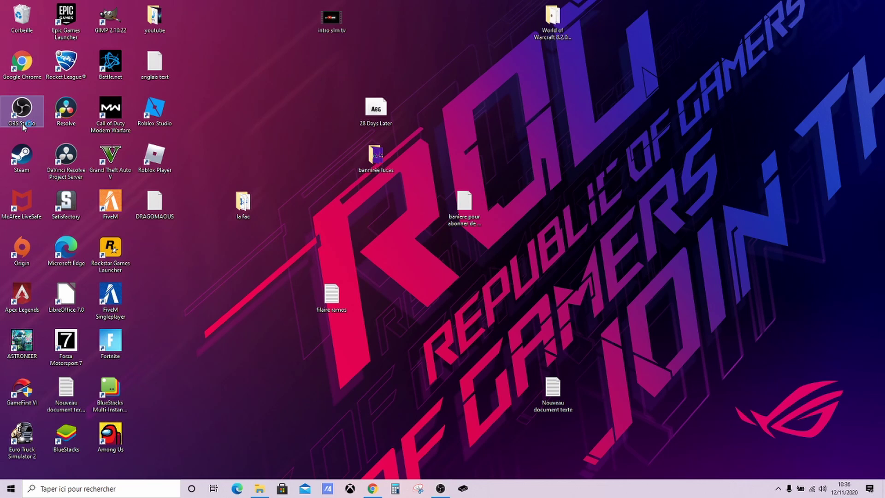
Step: Switch to OBS Studio, preview the scenes Scène 2 and Scène, and return to Scène 3
click(502, 253)
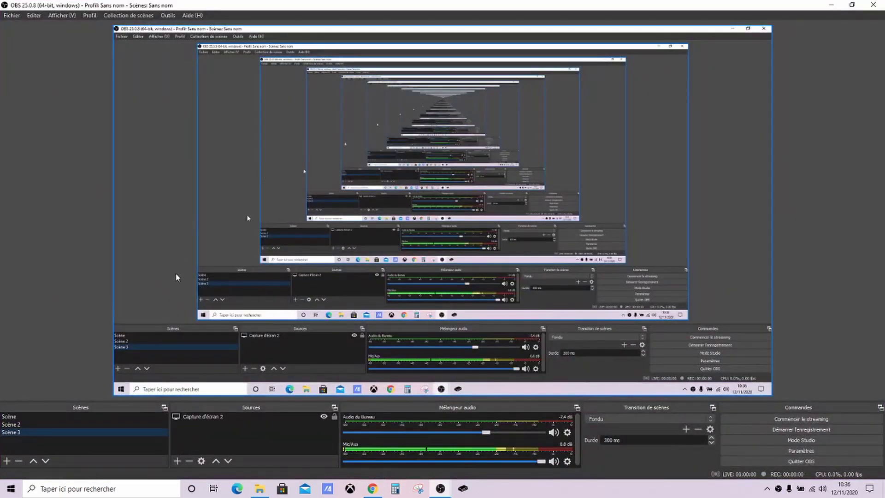
click(47, 423)
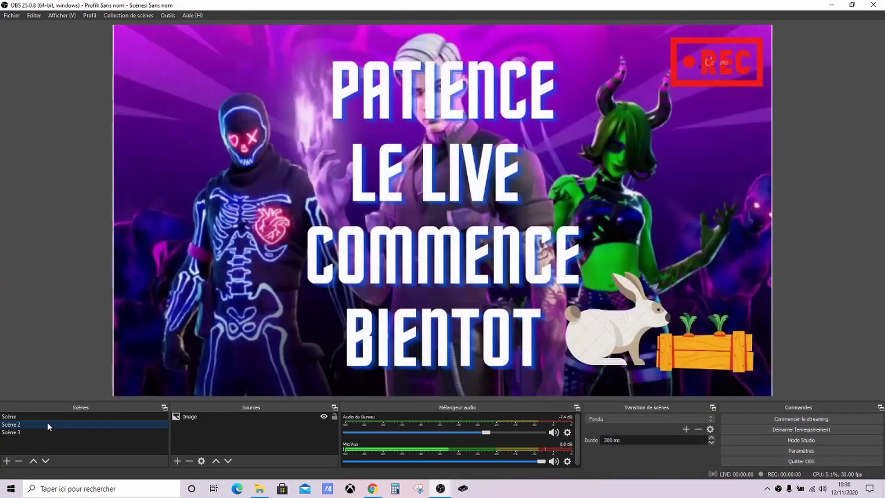
click(45, 417)
click(45, 421)
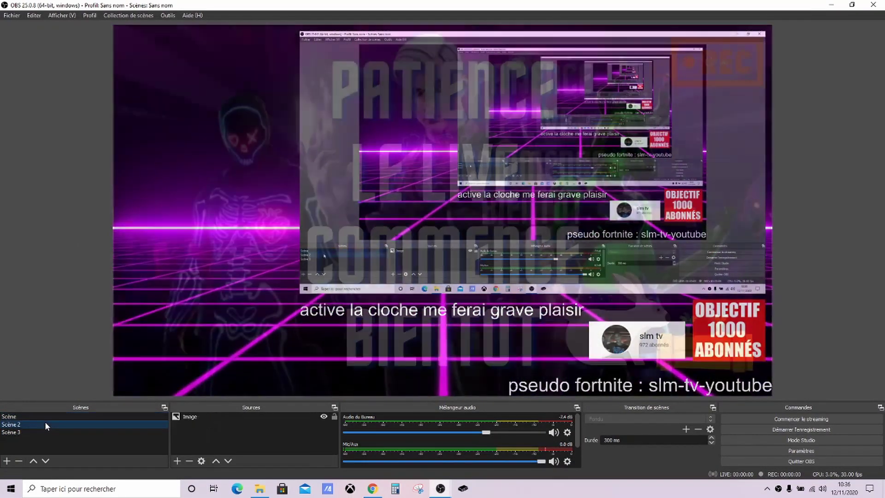
click(44, 430)
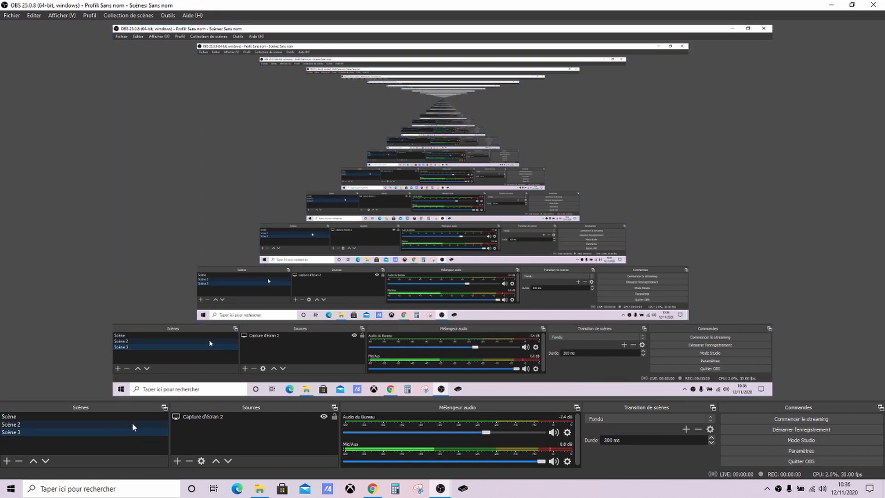
Step: Add a new media source to Scène 3 with the default name
click(178, 459)
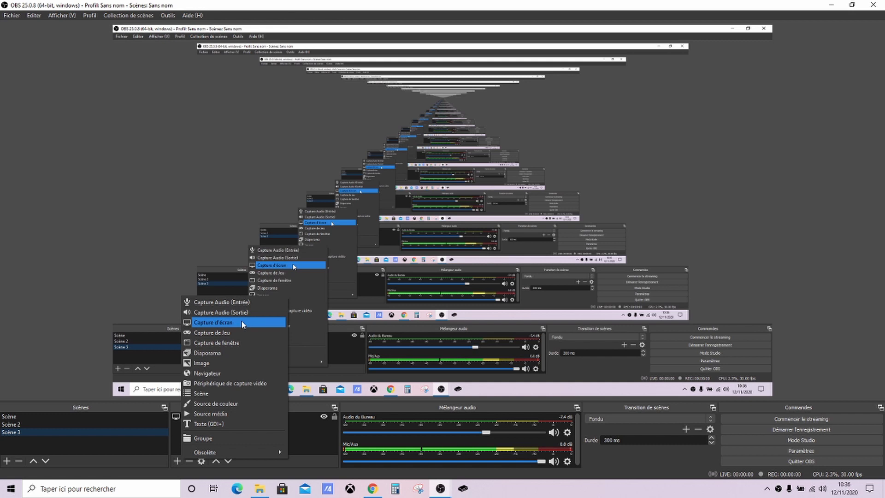
click(221, 414)
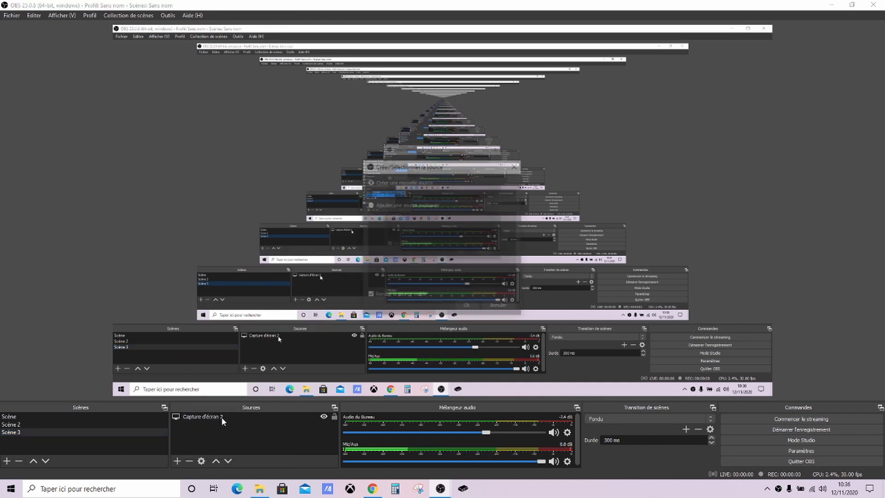
click(467, 310)
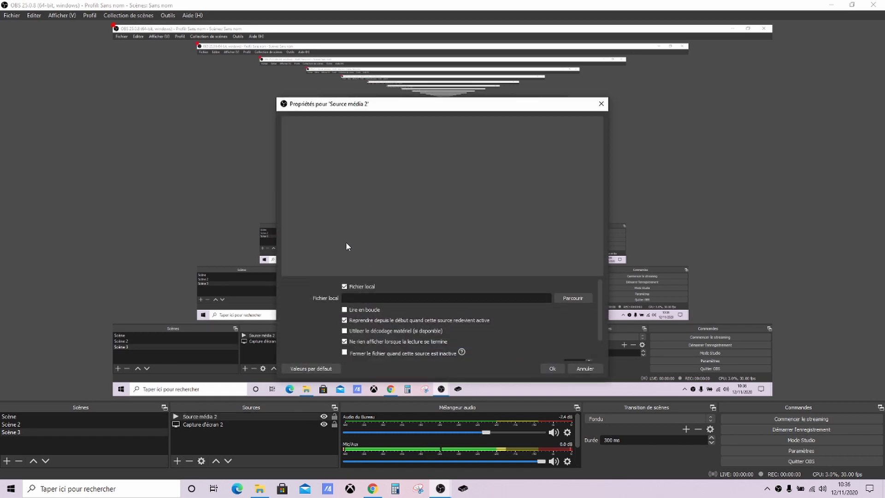
Step: Load the no-copyright-copyright-free-videos background video from the Téléchargements folder as the media source's local file
click(572, 297)
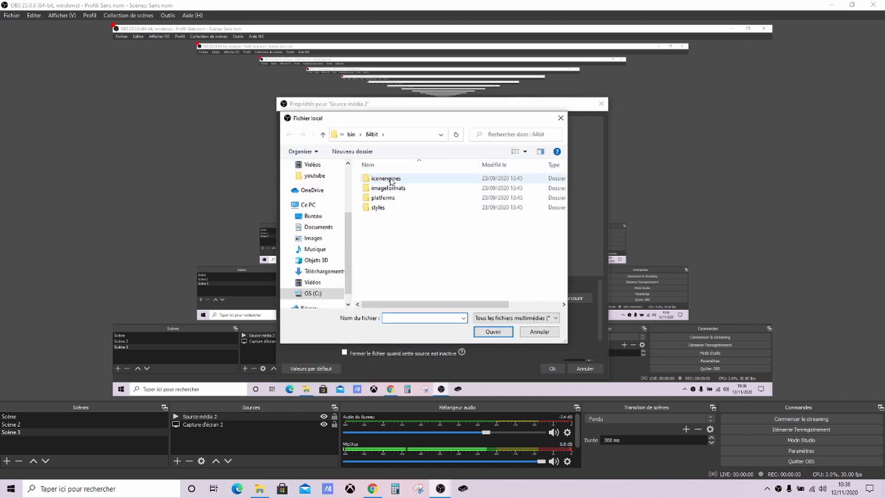
scroll(318, 173, up, 3)
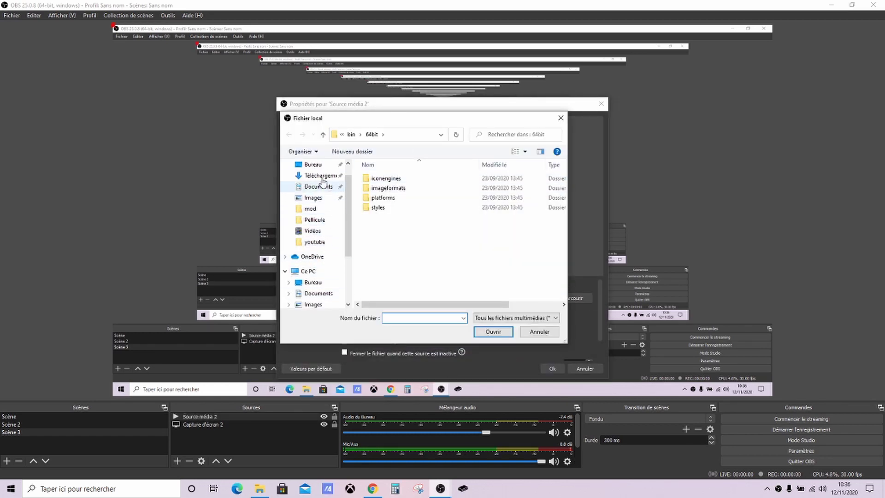
click(321, 175)
click(415, 191)
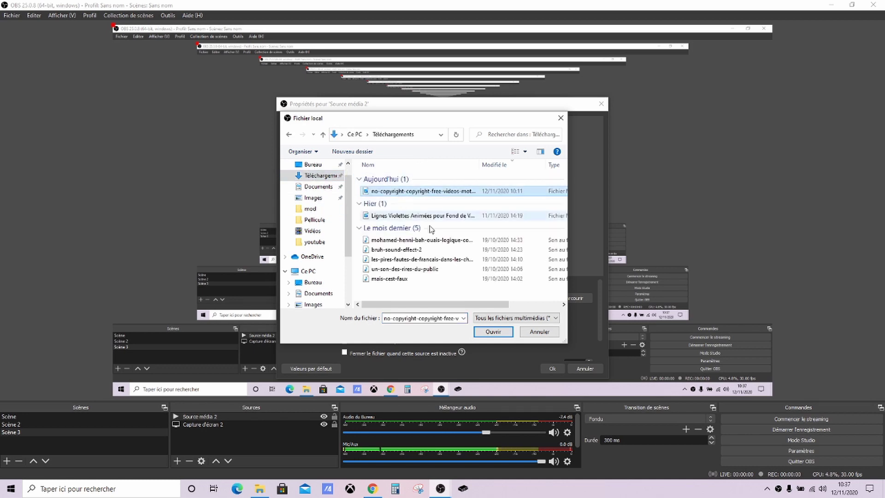
click(493, 331)
click(552, 368)
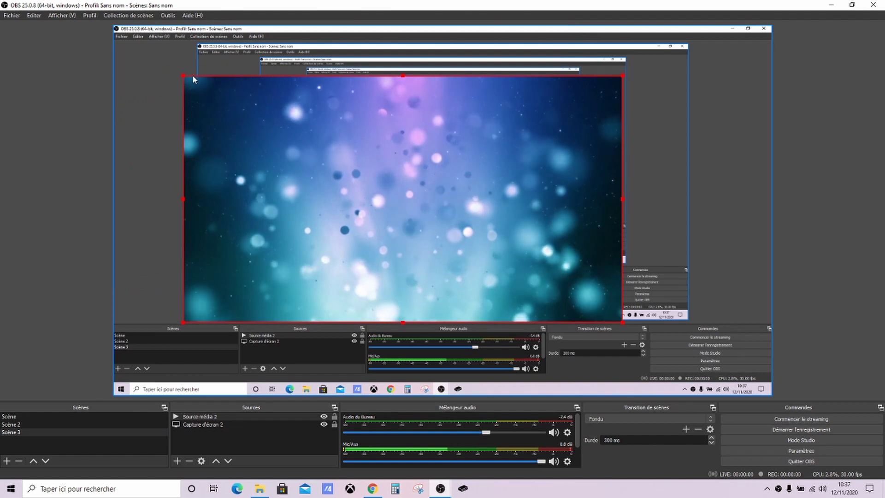
Step: Move and enlarge the background video so it fills the whole canvas of Scène 3
drag(183, 76, 148, 35)
drag(180, 95, 186, 81)
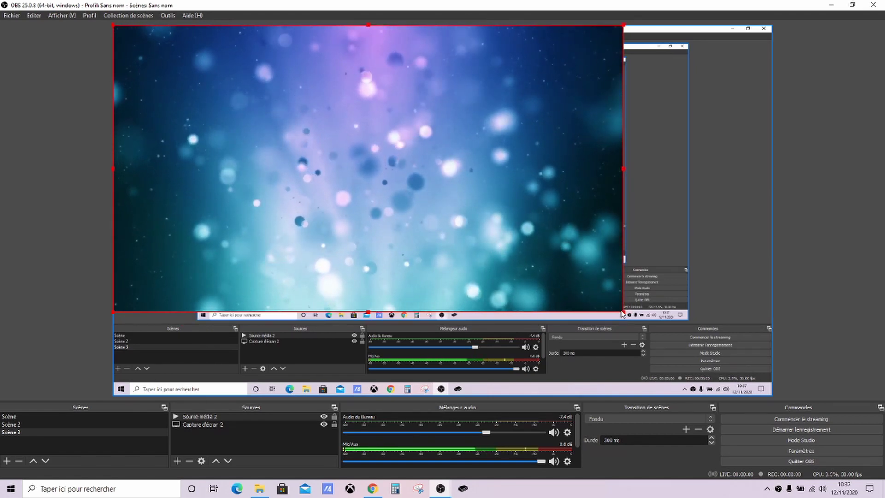
drag(612, 300, 770, 368)
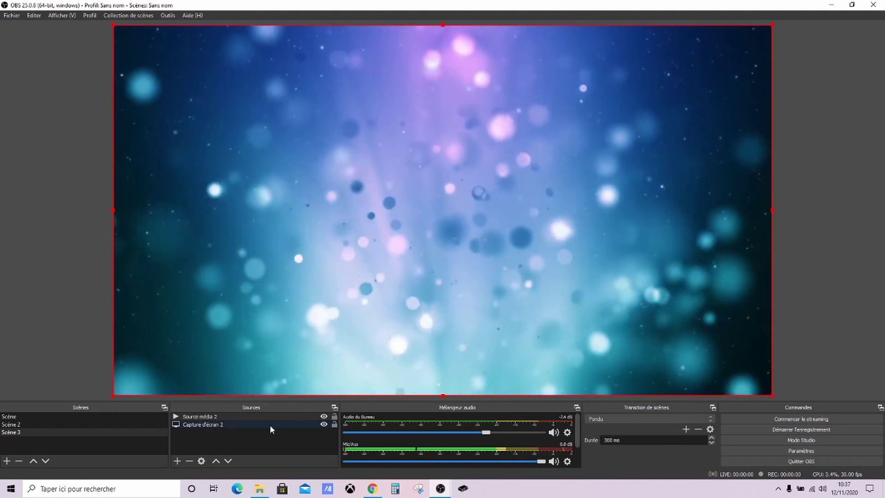
Step: Add a new browser source (Navigateur) to Scène 3 and clear its default URL
click(177, 460)
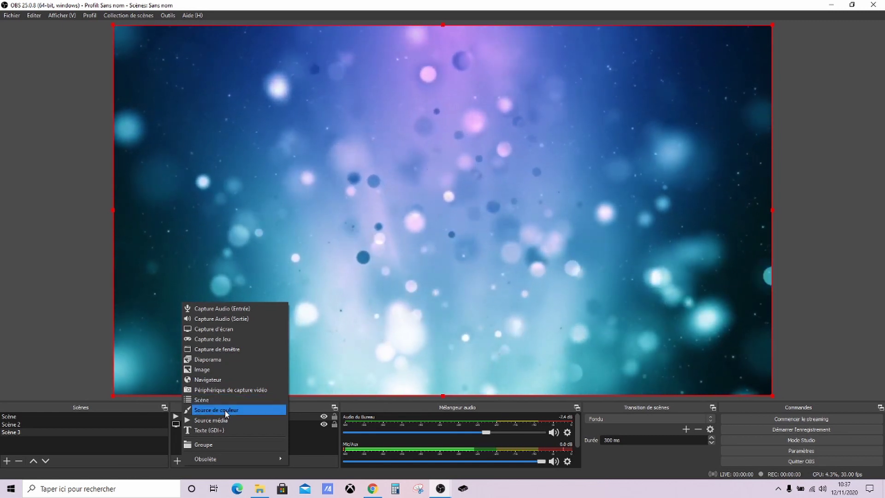
click(222, 379)
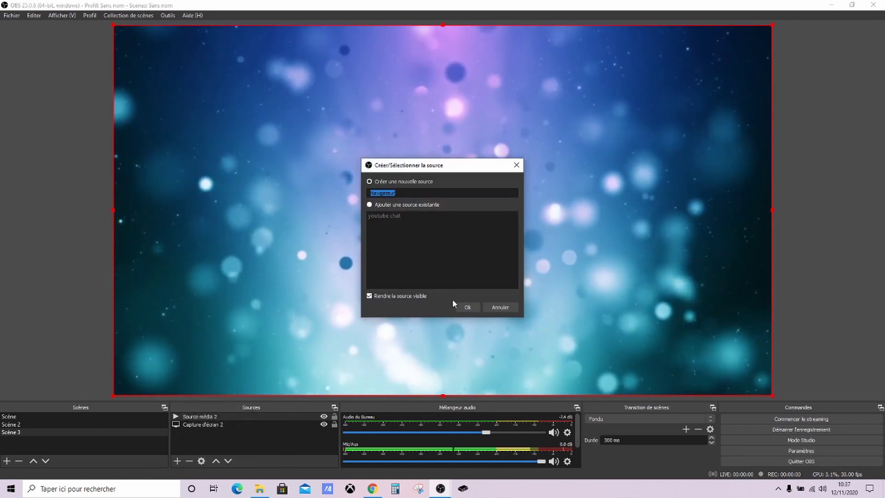
click(466, 306)
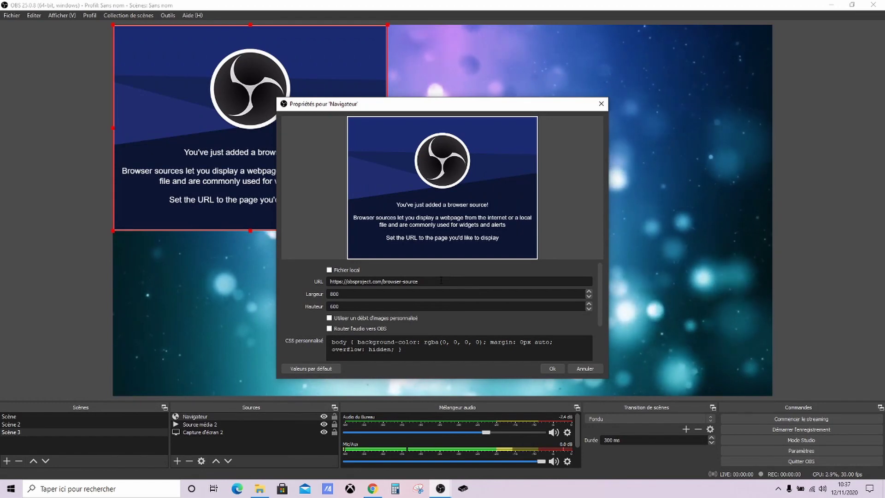
drag(453, 281, 317, 289)
key(BackSpace)
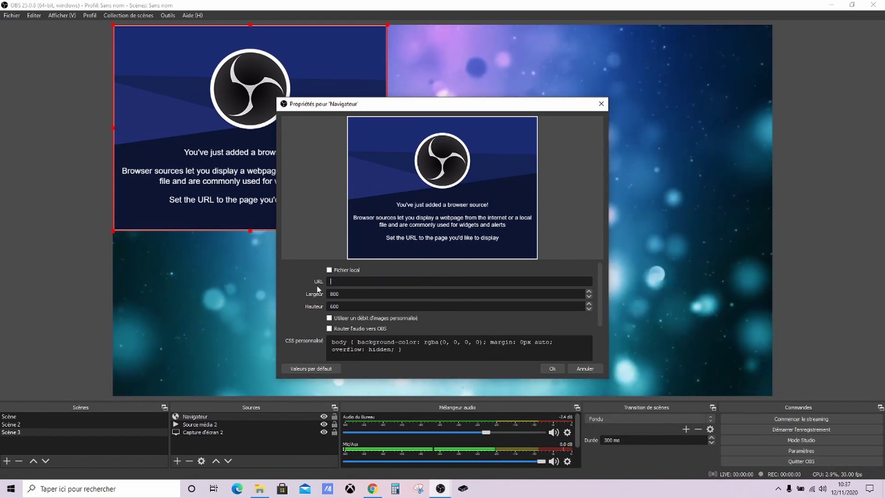
Step: Switch to Chrome and open the YouTube Studio live streaming page
click(372, 489)
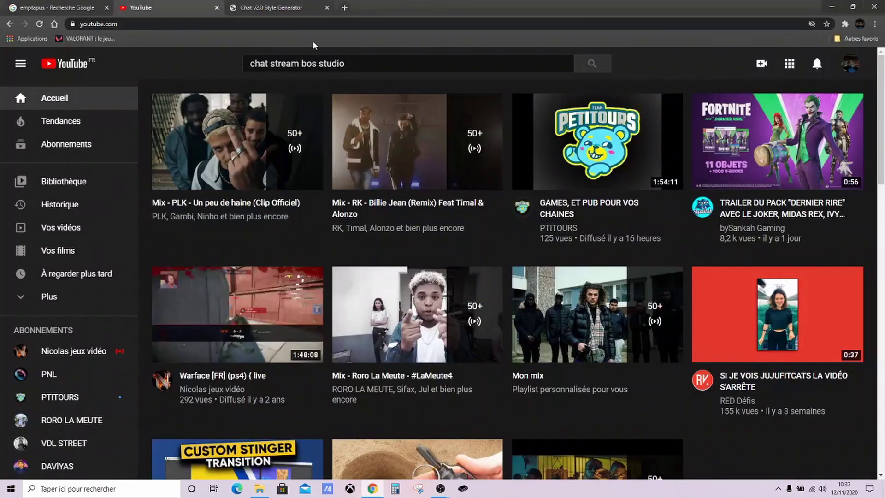
click(761, 63)
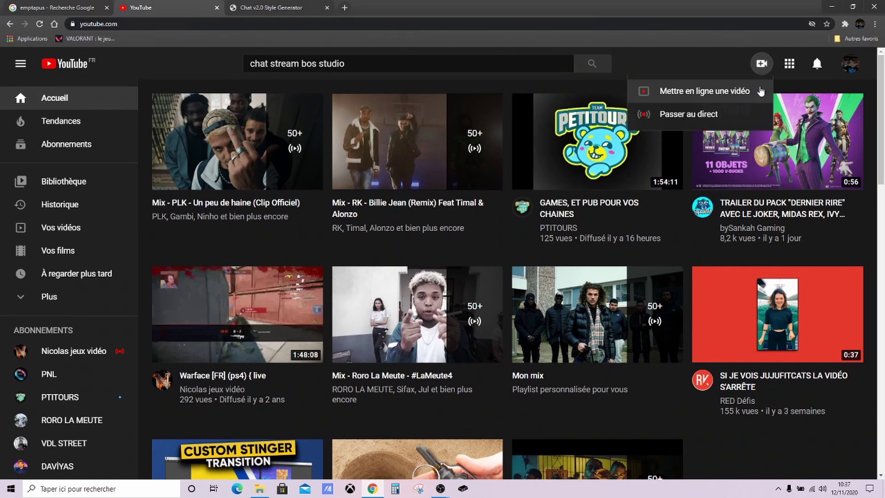
click(728, 113)
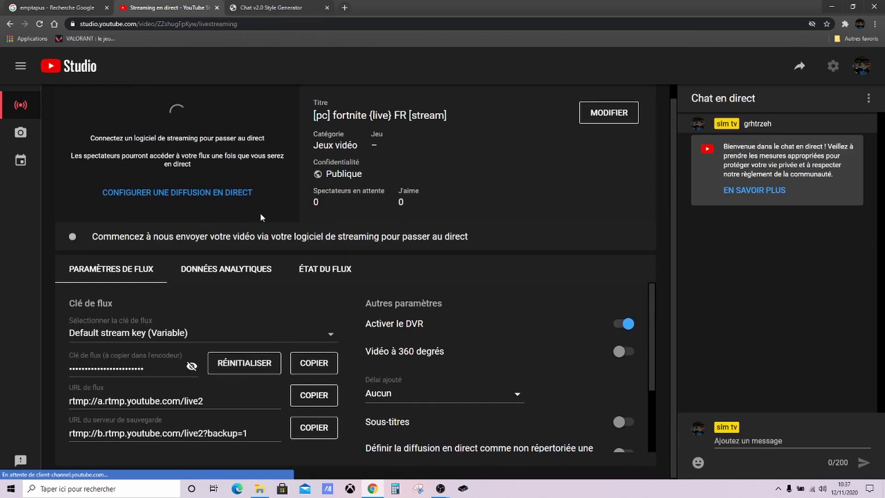
Step: Open the live chat in a separate window, copy its address and close that window
click(868, 99)
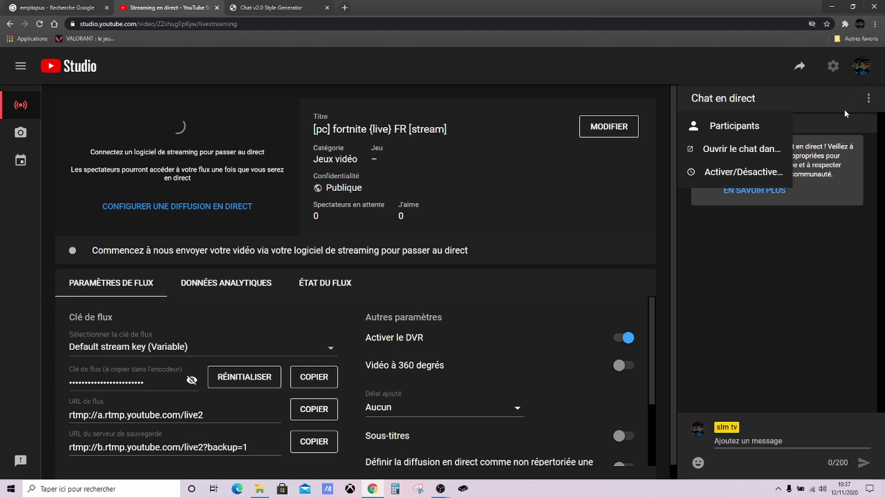
click(737, 152)
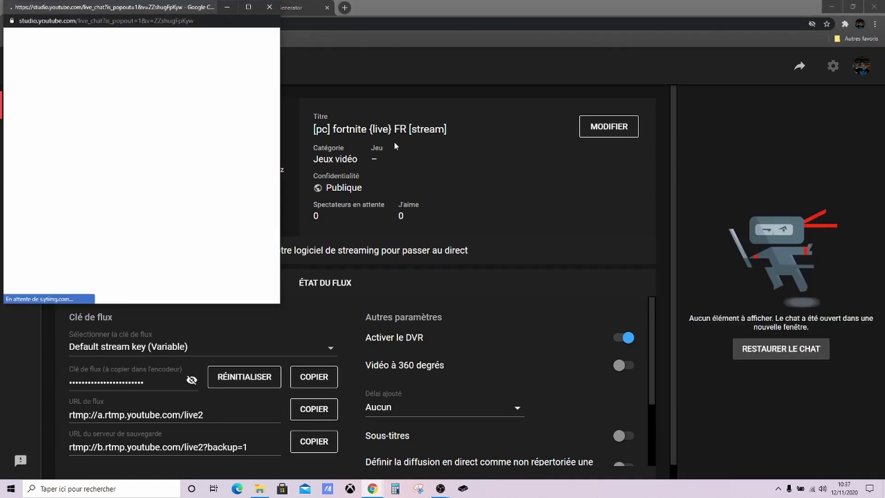
drag(199, 22, 19, 22)
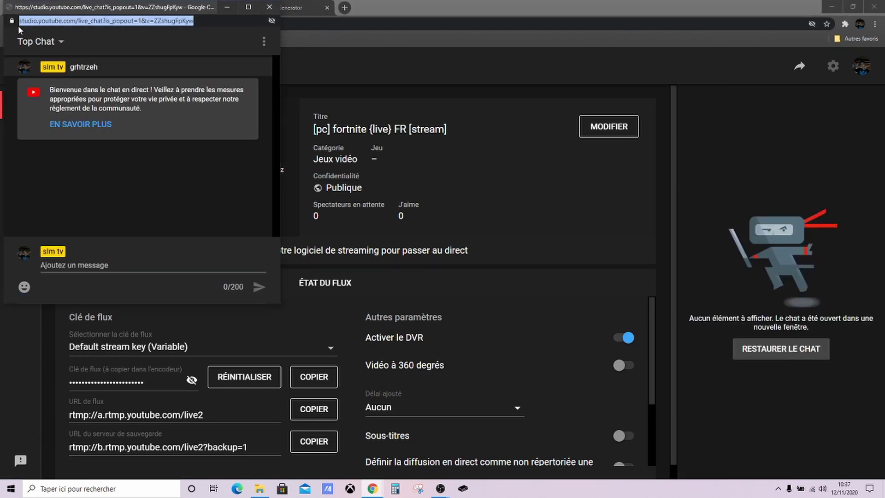
right_click(21, 23)
click(46, 56)
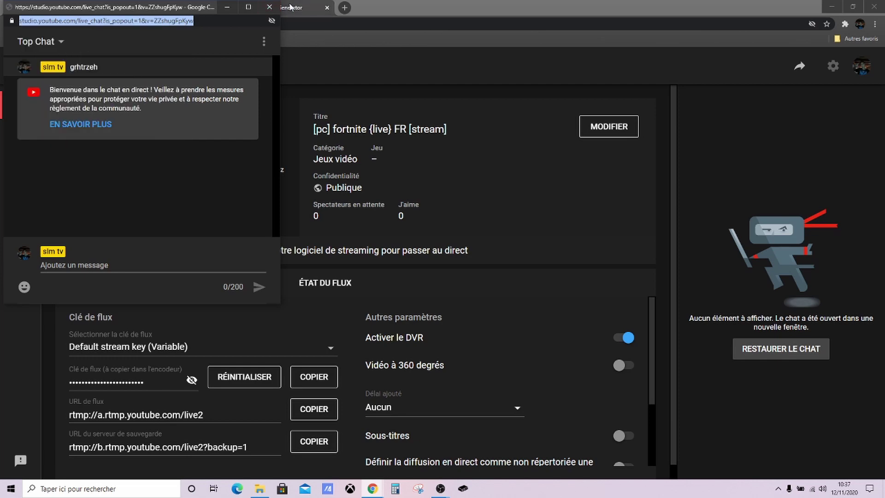
click(270, 7)
Step: Return to OBS Studio and set the browser source's URL to the copied live chat address
mouse_move(440, 488)
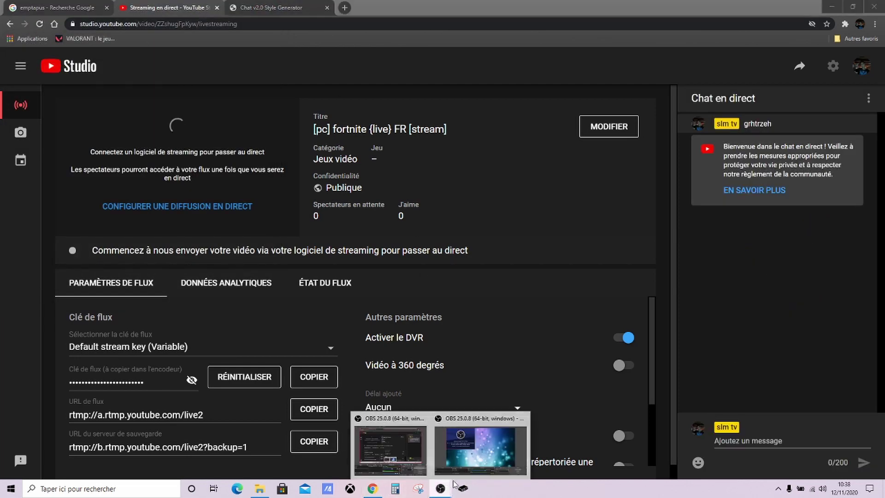
click(394, 450)
click(399, 282)
key(ctrl+v)
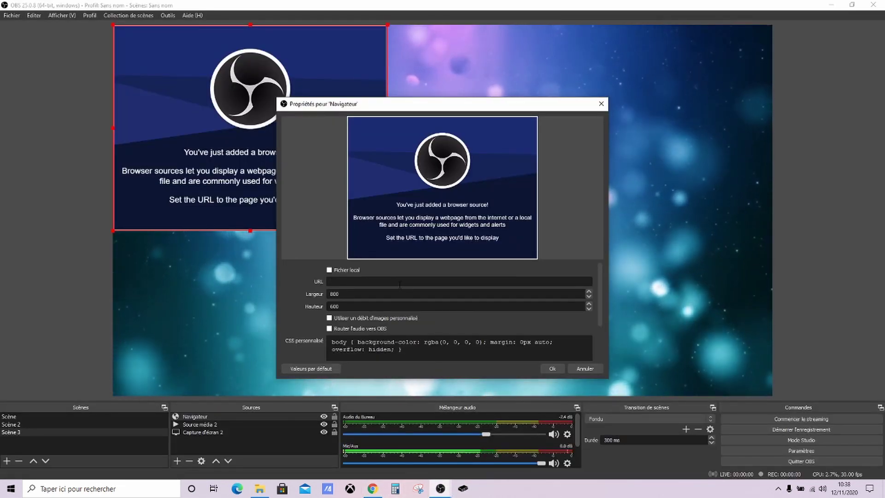
key(Return)
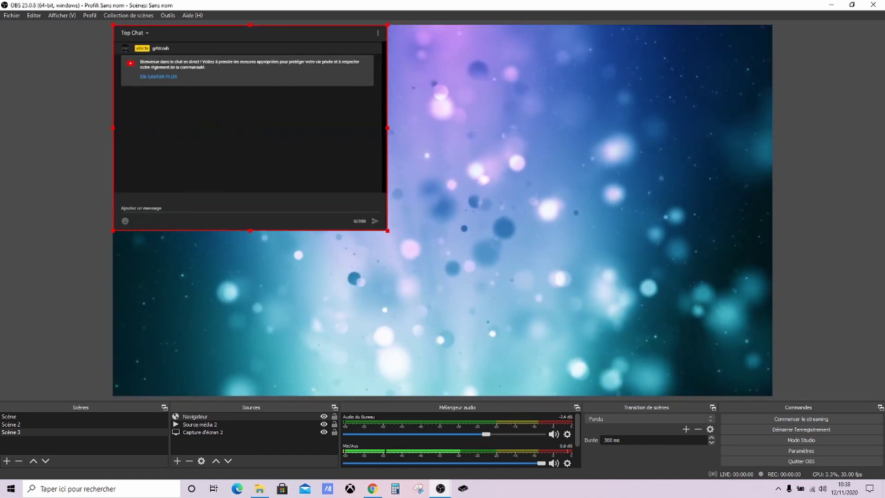
Step: Move the live chat browser source to the middle of the canvas
drag(378, 117, 544, 211)
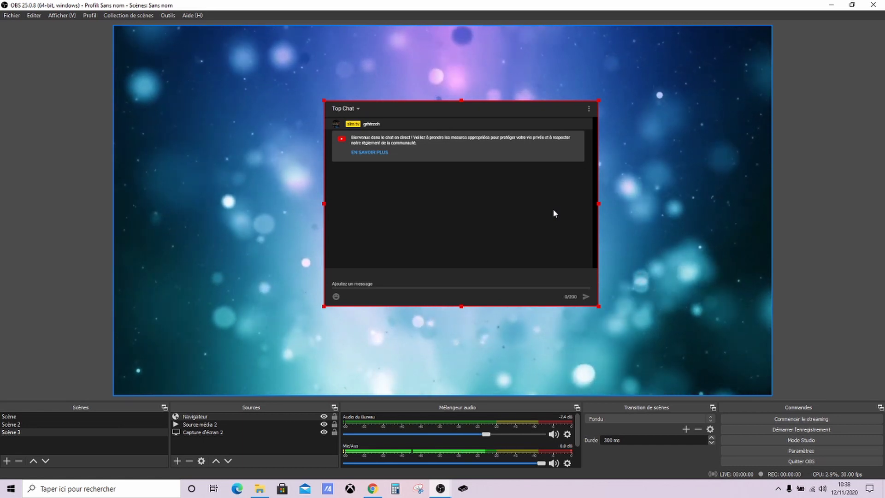
drag(488, 199, 473, 206)
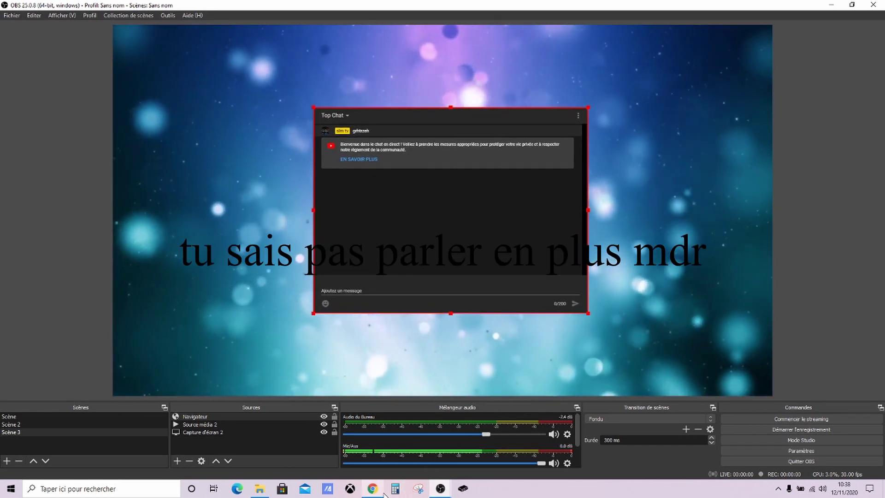
Step: Switch to the Chat v2.0 Style Generator page in Chrome, look over its style settings and translate the page into French
key(alt+Tab)
click(274, 6)
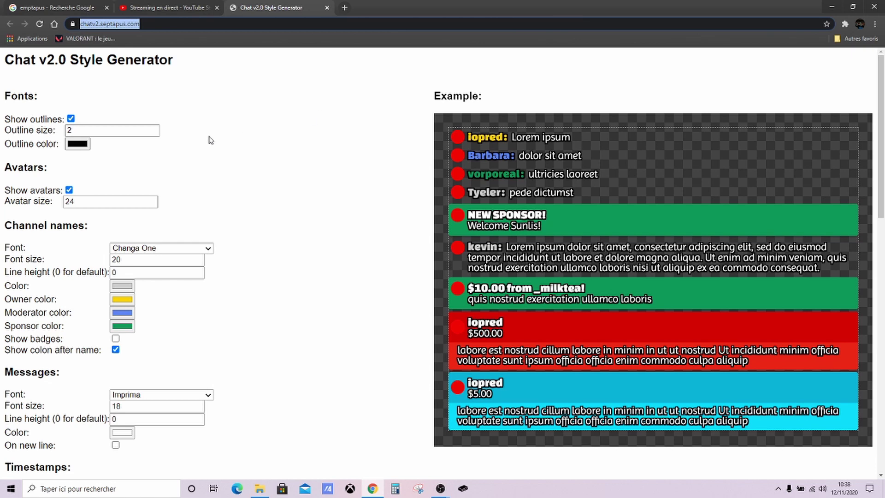
scroll(195, 142, down, 3)
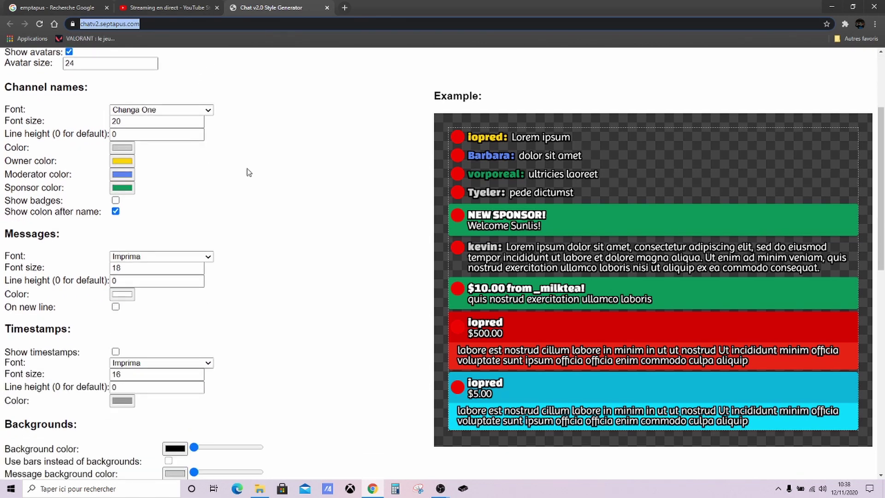
scroll(249, 172, down, 7)
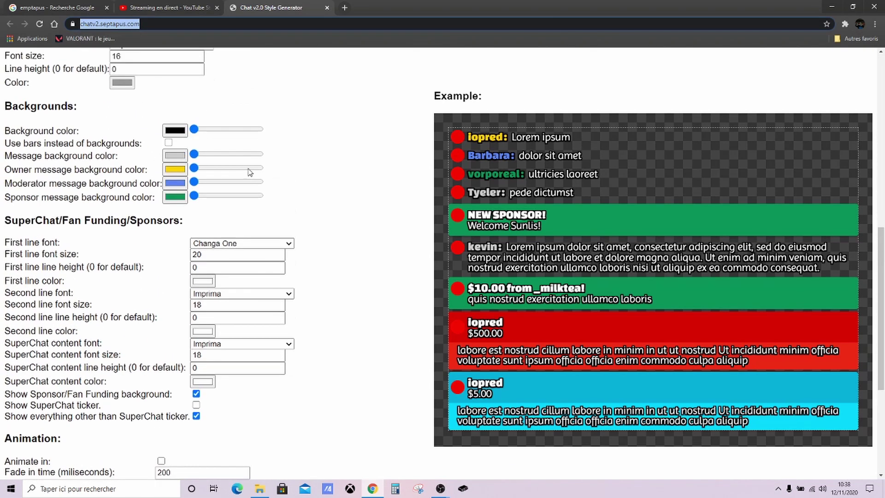
scroll(249, 172, up, 10)
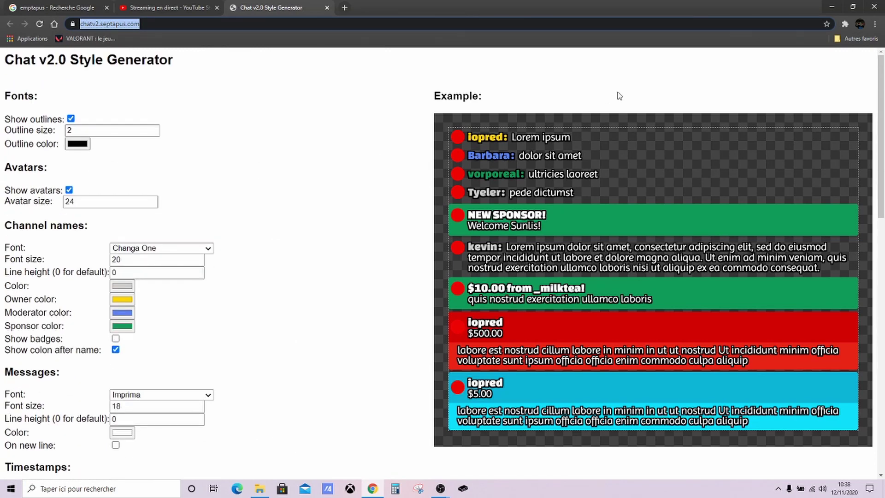
right_click(670, 75)
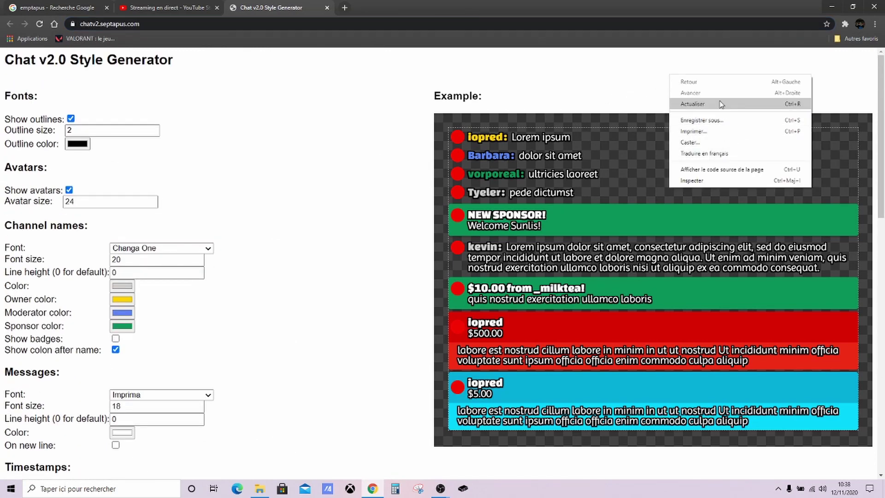
click(737, 153)
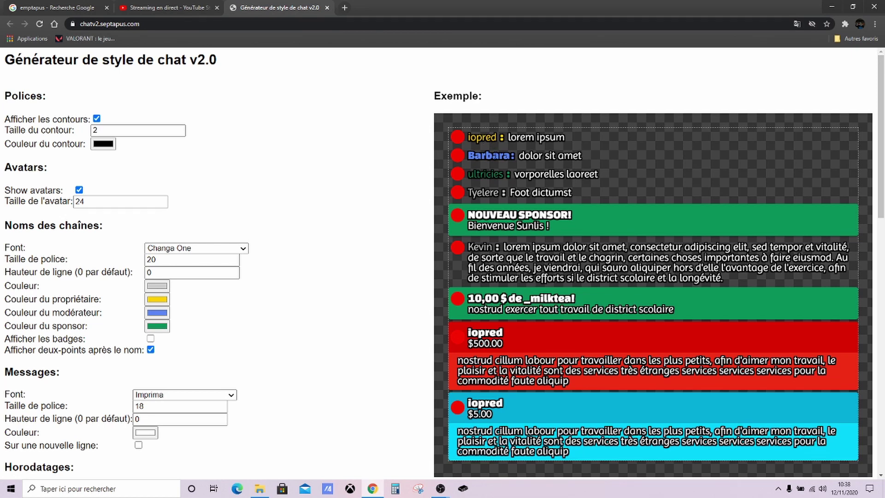
Step: Set the chat text's outline size to 1
click(179, 133)
click(179, 133)
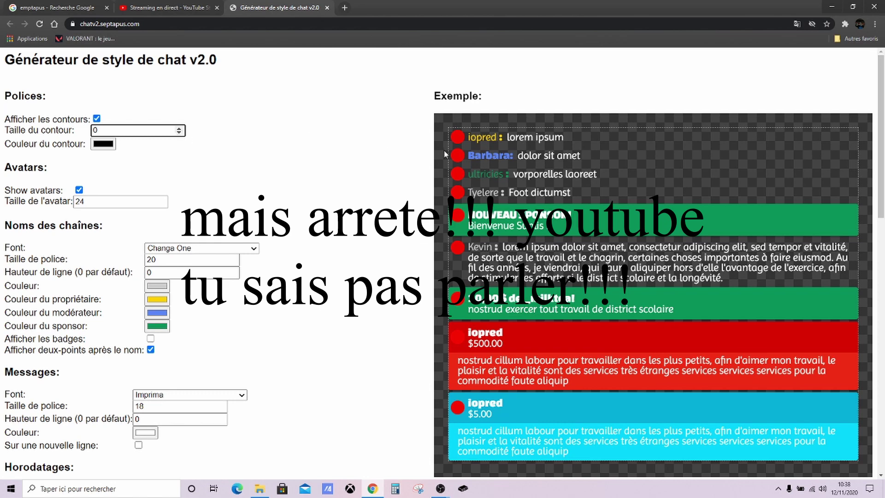
click(179, 129)
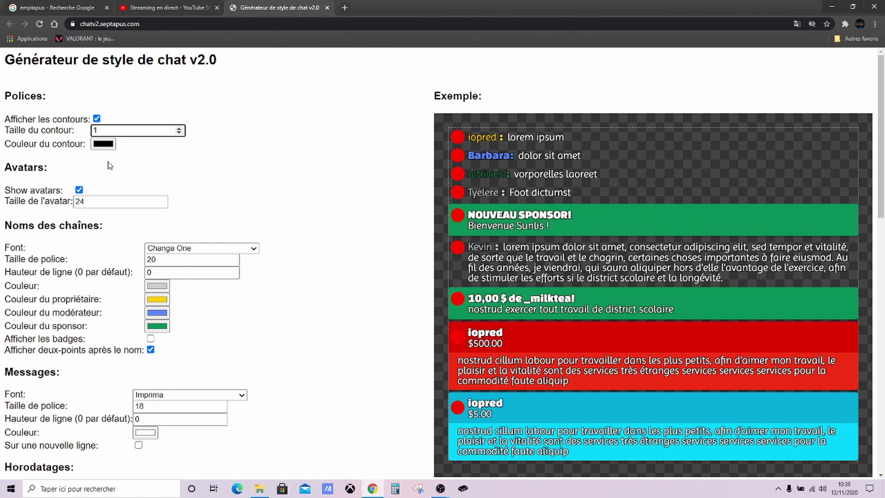
Step: Reduce the avatar size to 11, then switch the avatars off and back on to compare the preview
scroll(143, 180, down, 2)
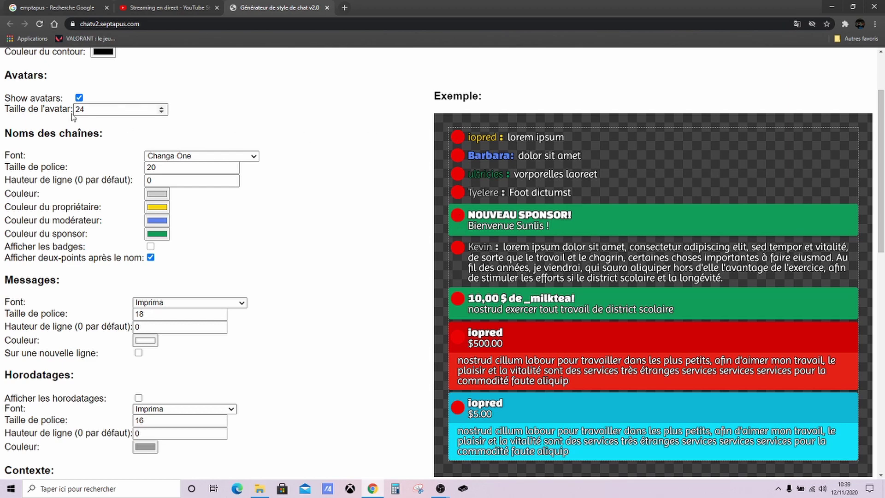
click(162, 112)
click(162, 112)
click(162, 112)
click(161, 112)
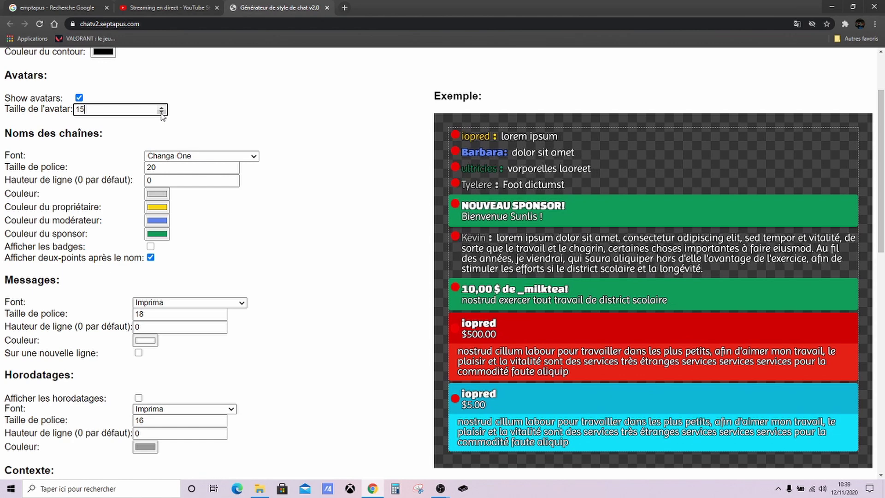
click(161, 112)
click(161, 112)
click(161, 112)
click(162, 112)
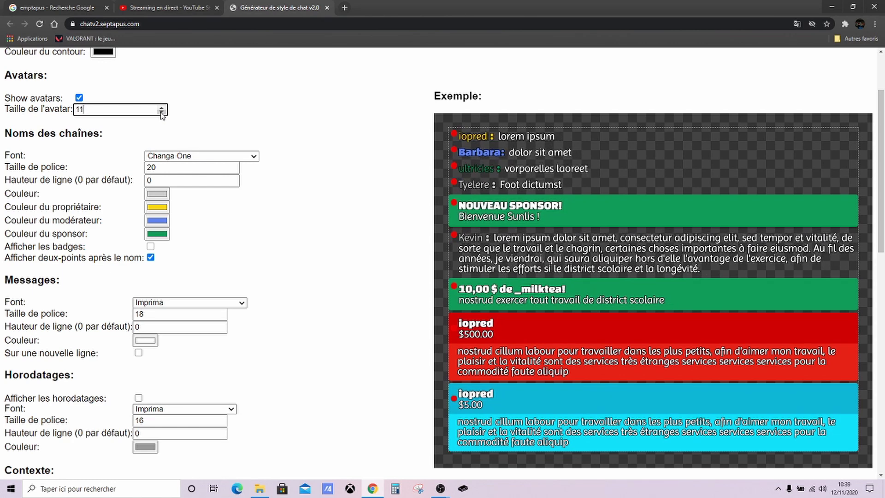
click(79, 98)
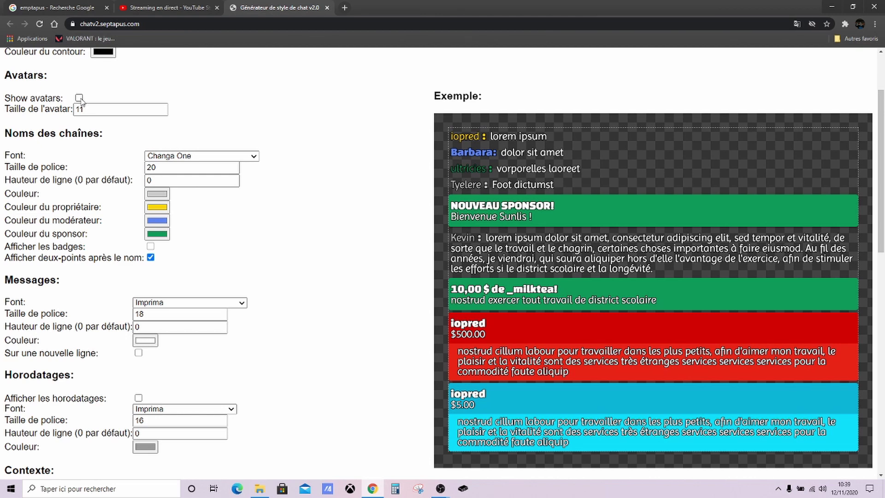
click(79, 98)
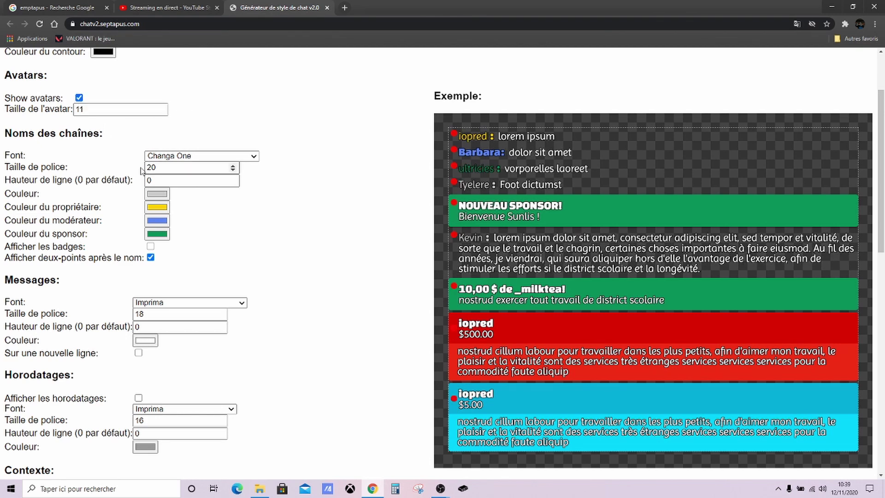
Step: Set the channel owner's name colour to a slightly darker yellow, RGB 233, 195, 7
click(75, 166)
scroll(75, 166, down, 2)
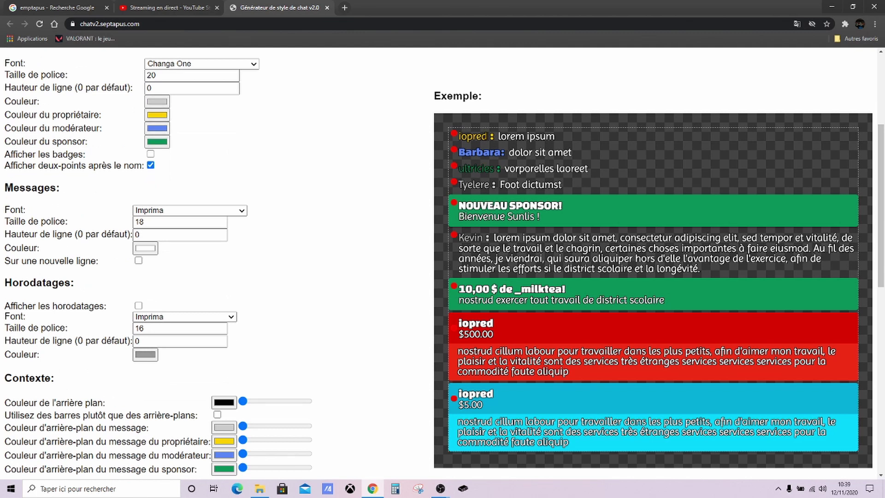
click(156, 118)
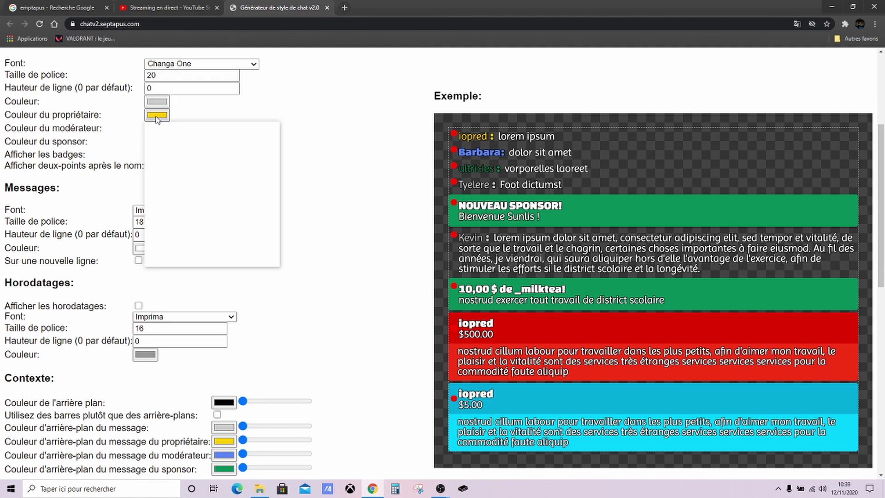
mouse_move(279, 125)
mouse_down()
mouse_move(265, 137)
mouse_move(254, 132)
mouse_move(267, 130)
mouse_up()
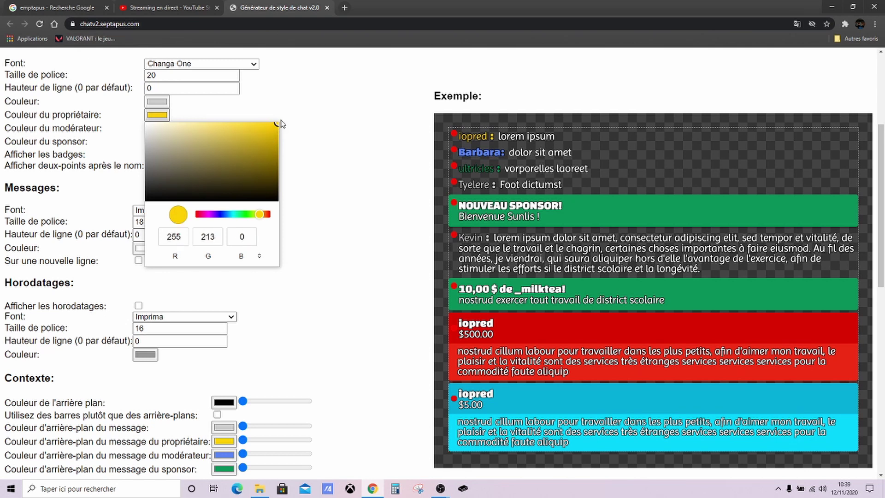
drag(274, 130, 274, 130)
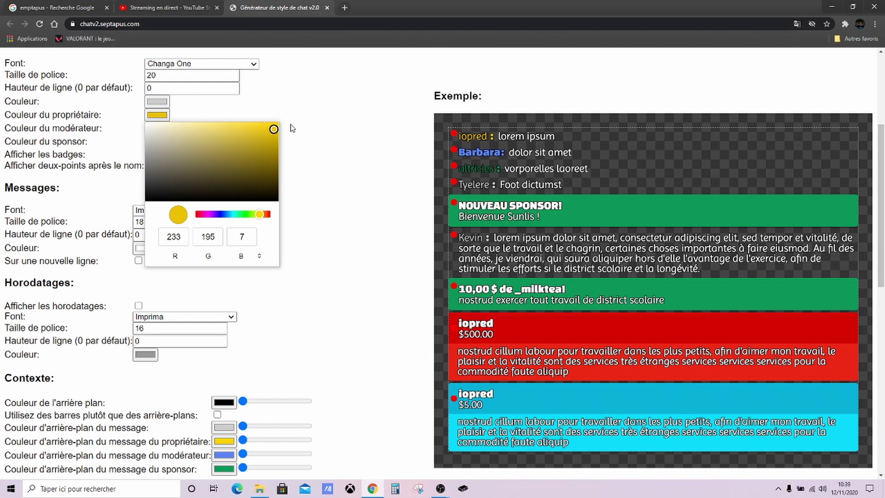
click(292, 128)
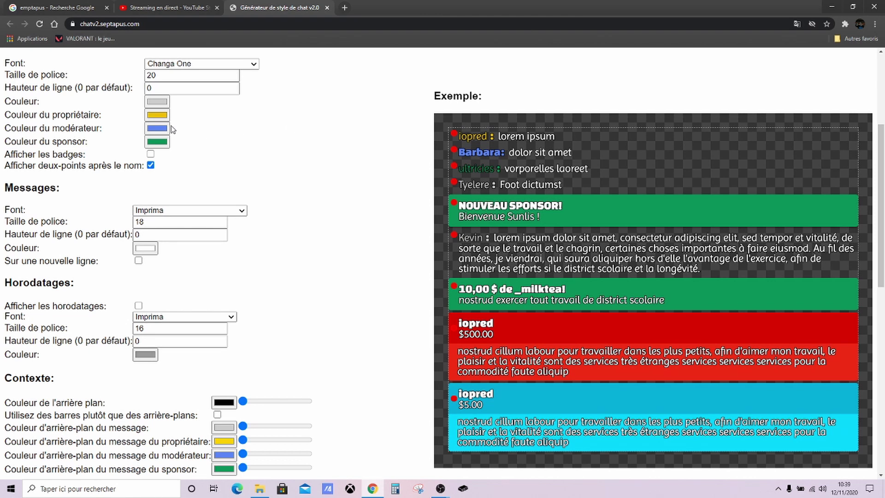
Step: Change the moderator name colour to light red, RGB 242, 100, 100
click(159, 129)
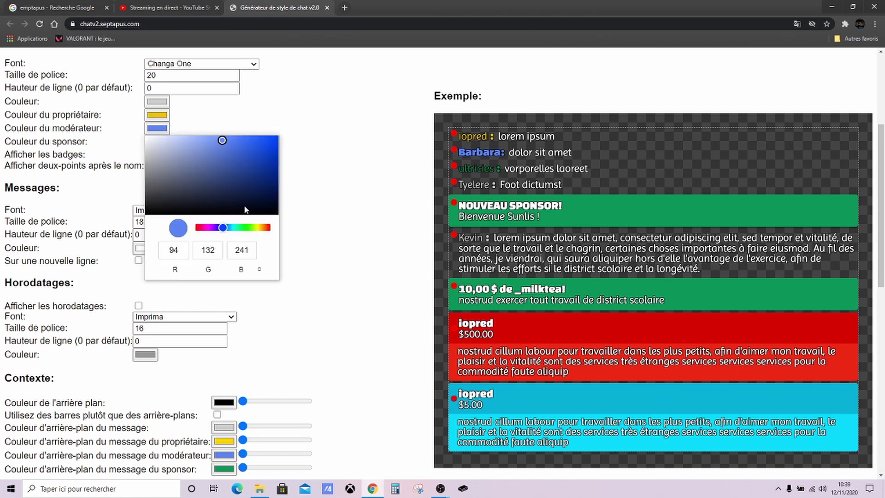
click(226, 227)
drag(226, 227, 288, 227)
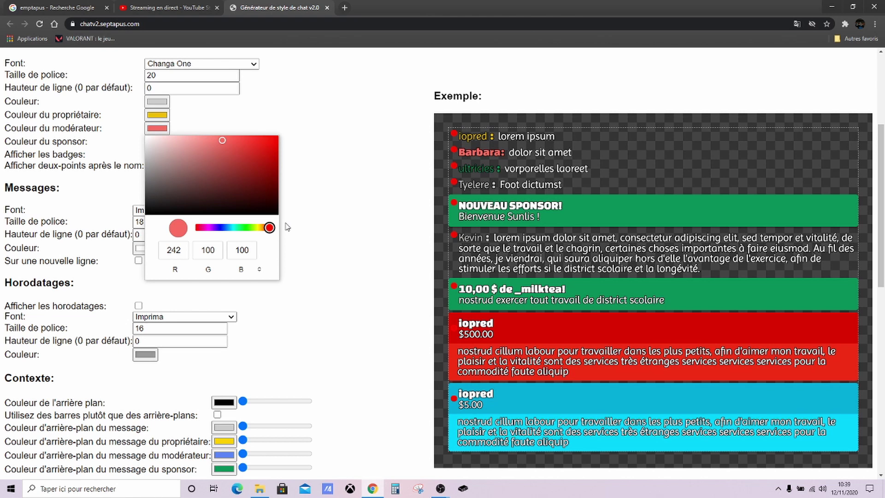
click(256, 102)
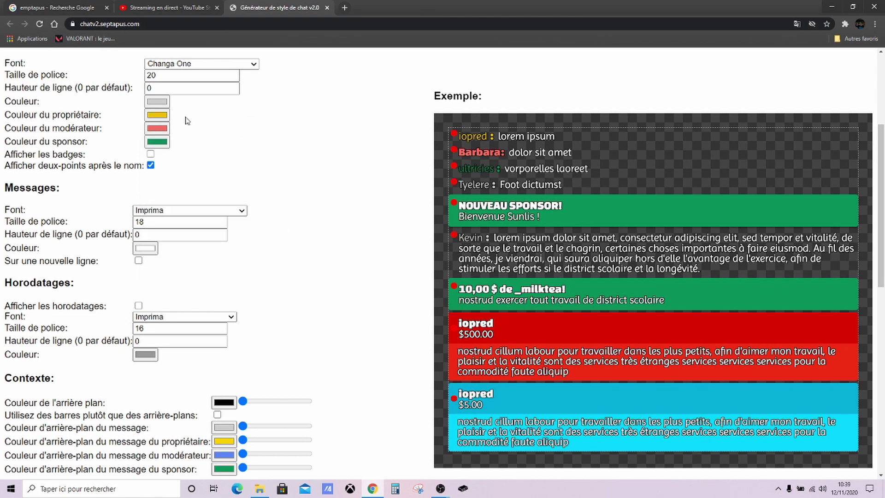
Step: Change the sponsor name colour to a bright cyan
click(159, 142)
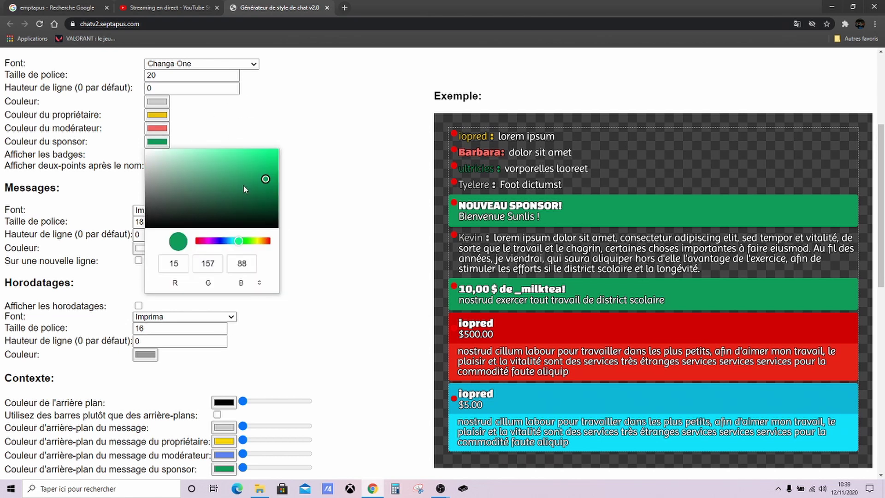
drag(238, 240, 231, 240)
drag(244, 201, 283, 138)
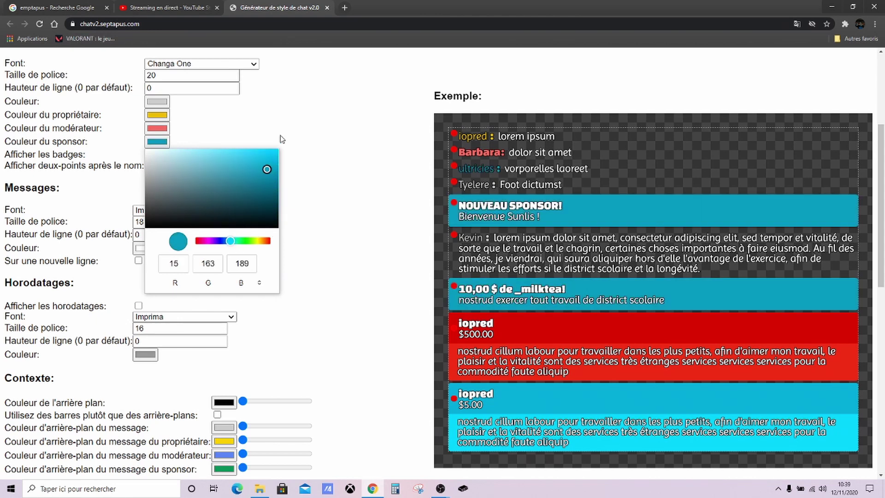
click(283, 139)
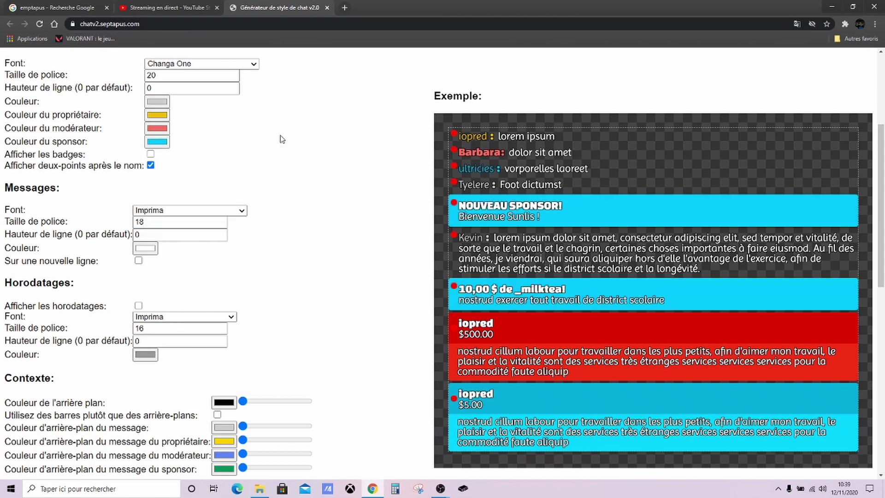
Step: Try other hues for the moderator name colour and settle on a saturated blue-violet
click(155, 130)
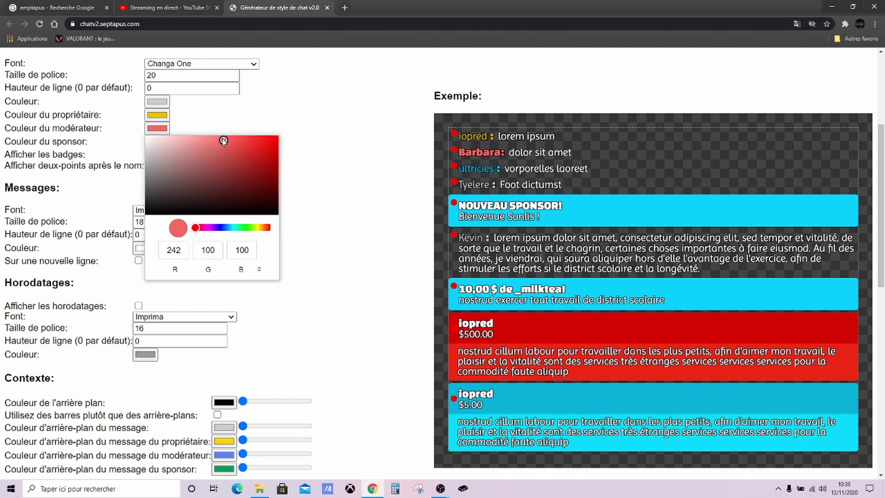
drag(223, 140, 229, 140)
click(251, 148)
click(258, 143)
click(206, 227)
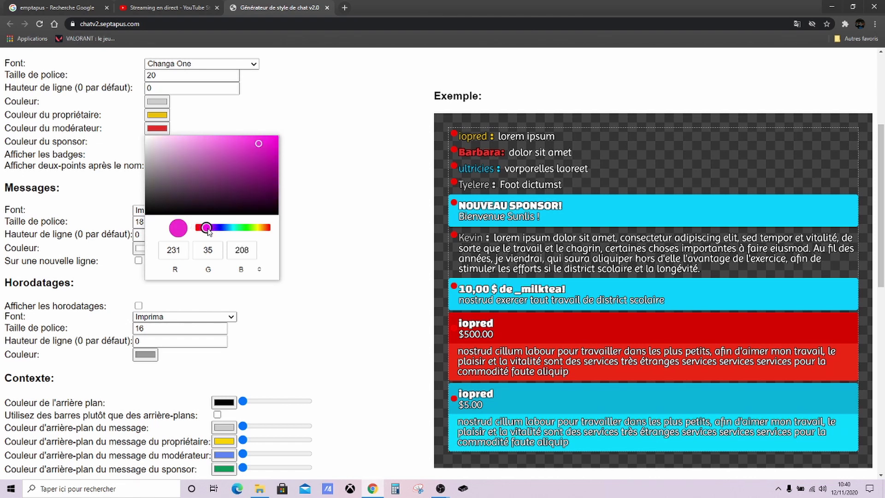
drag(253, 229, 215, 227)
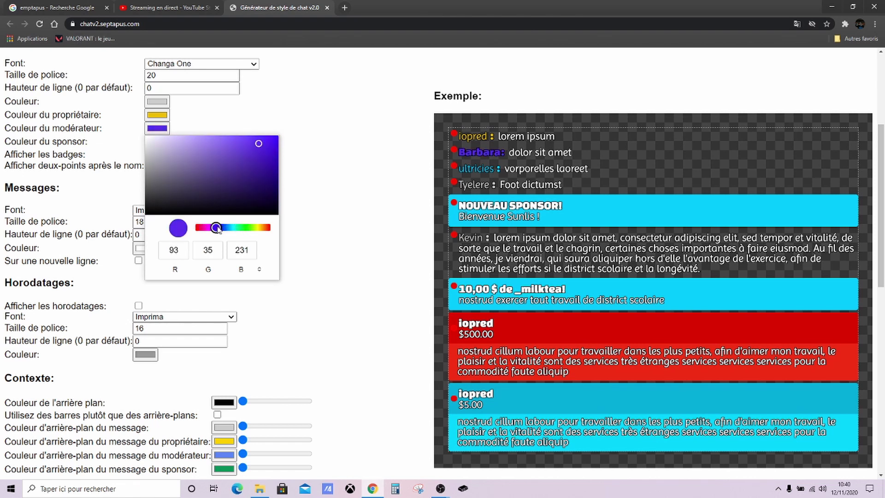
drag(265, 145, 292, 134)
click(296, 130)
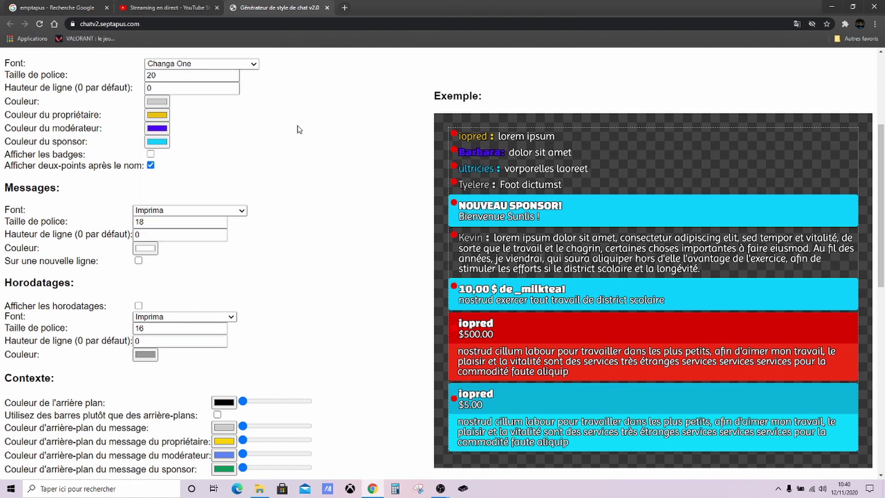
Step: Show the badges beside the channel names and place each message on a new line
click(151, 155)
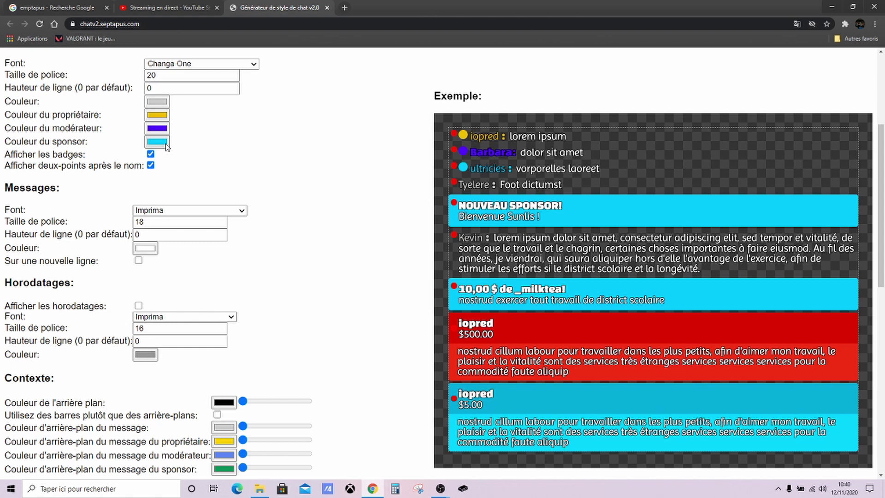
scroll(251, 254, down, 2)
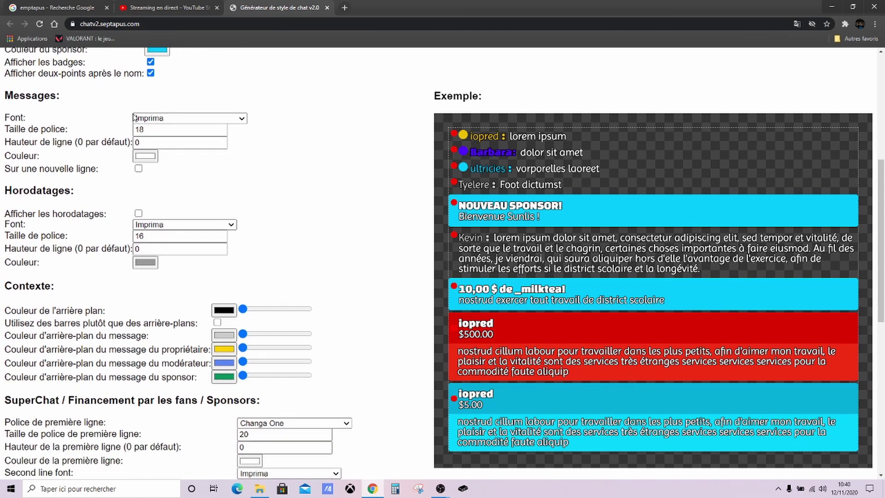
click(138, 169)
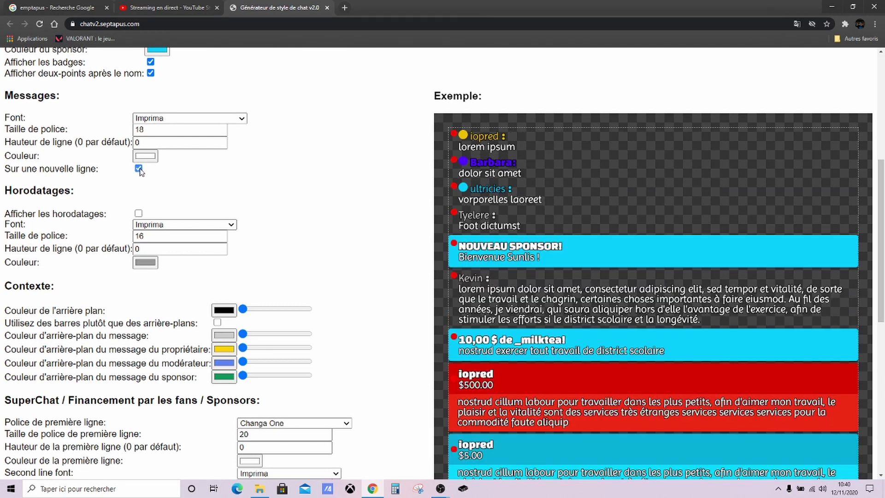
click(138, 169)
click(138, 169)
click(138, 169)
click(138, 169)
Step: Set the message text colour to red, RGB 250, 0, 0
click(147, 156)
drag(185, 177, 273, 169)
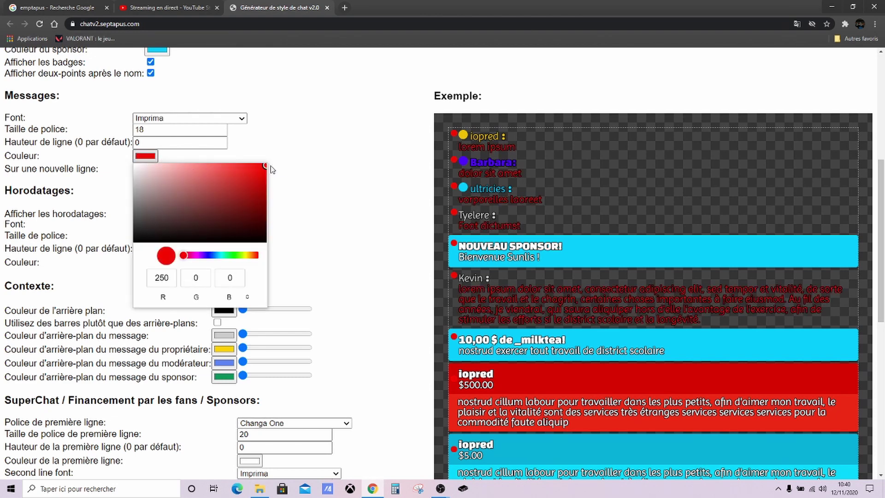
click(317, 198)
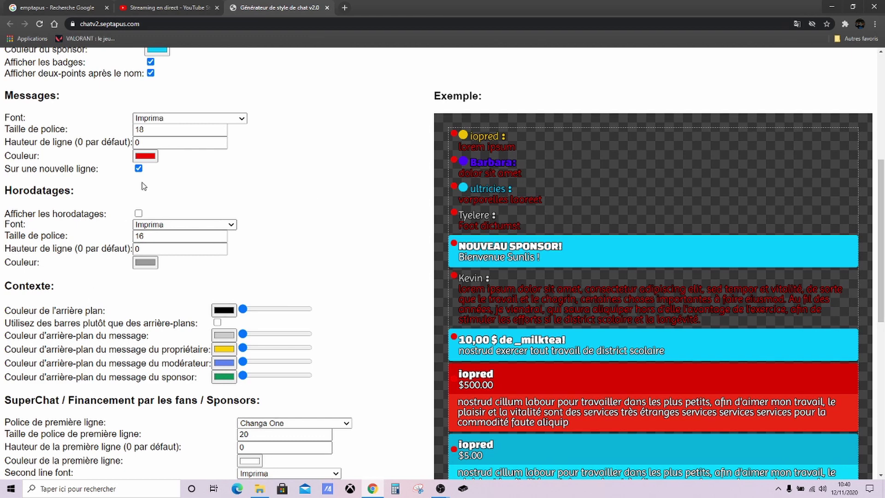
Step: Look through the background, SuperChat and animation settings down to the CSS code, and return to the font settings
scroll(152, 186, down, 1)
scroll(142, 186, down, 1)
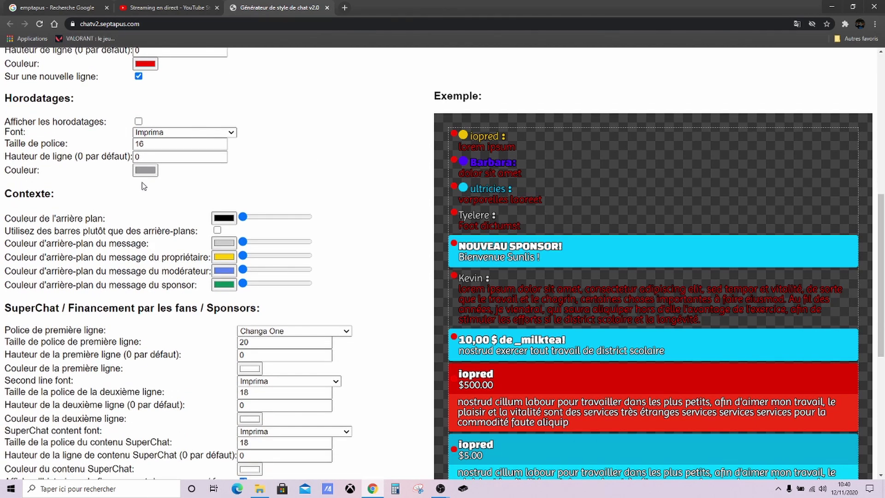
scroll(143, 186, down, 3)
scroll(144, 185, up, 1)
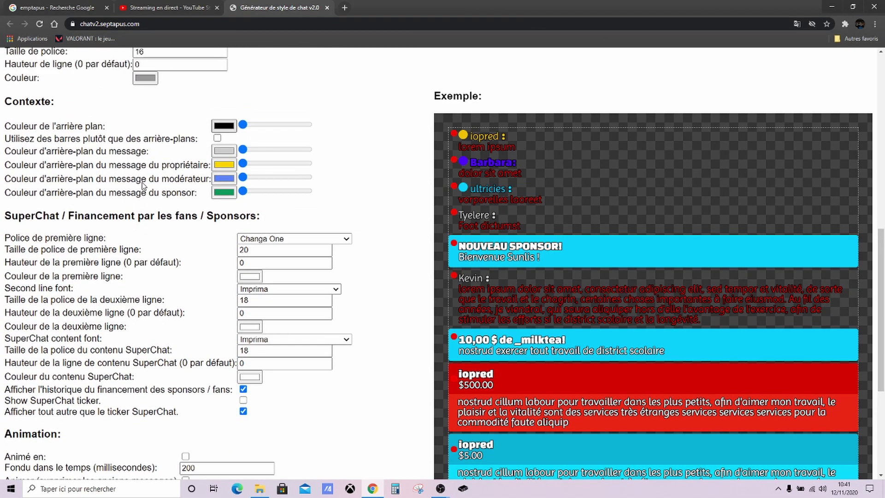
scroll(143, 186, down, 5)
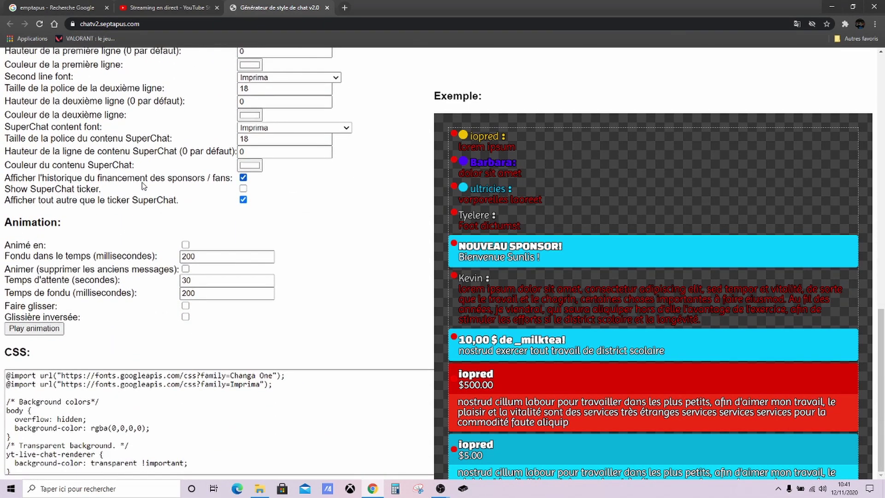
scroll(143, 186, up, 12)
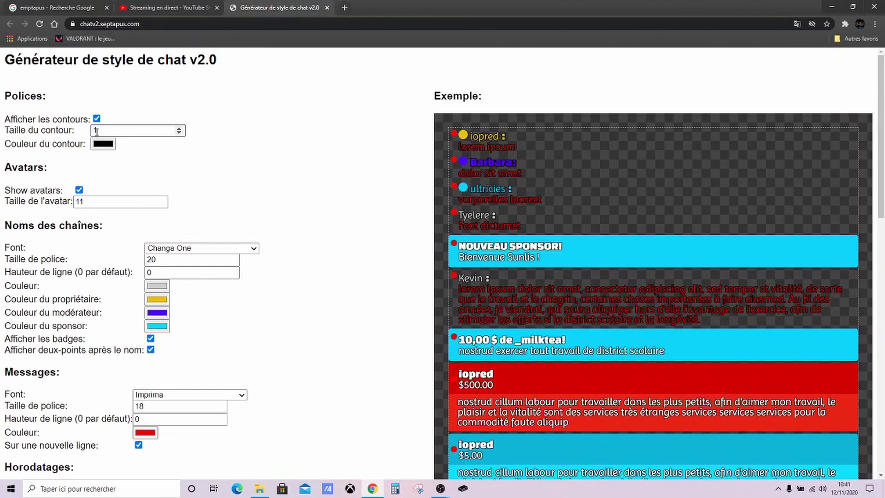
Step: Set the chat's overall background colour to red, RGB 250, 0, 0, and raise its opacity to about 0.52
scroll(98, 172, down, 9)
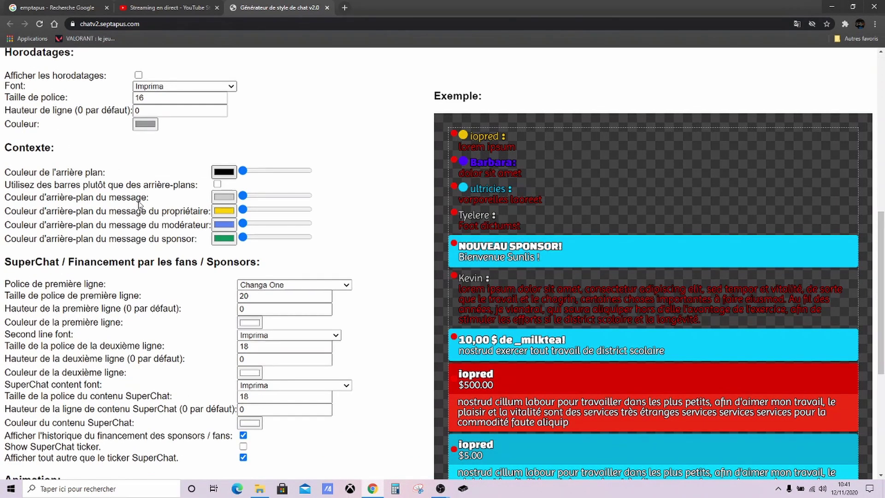
scroll(140, 205, down, 1)
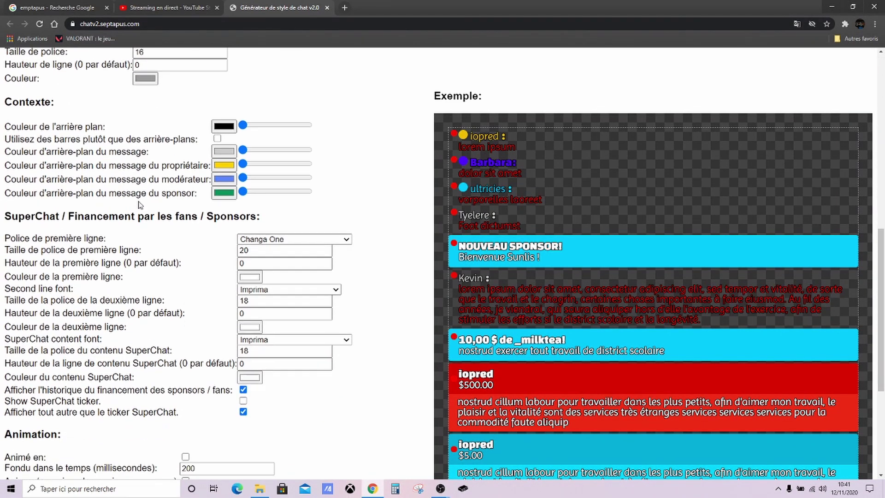
click(227, 125)
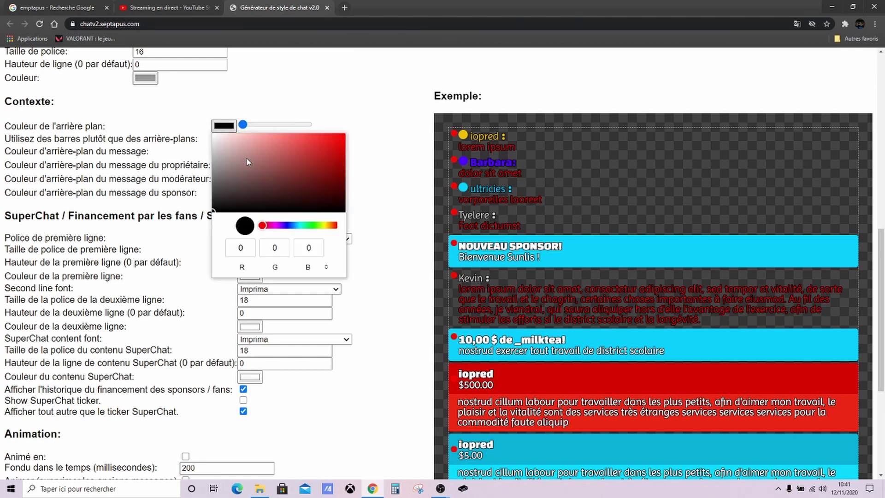
drag(247, 159, 345, 137)
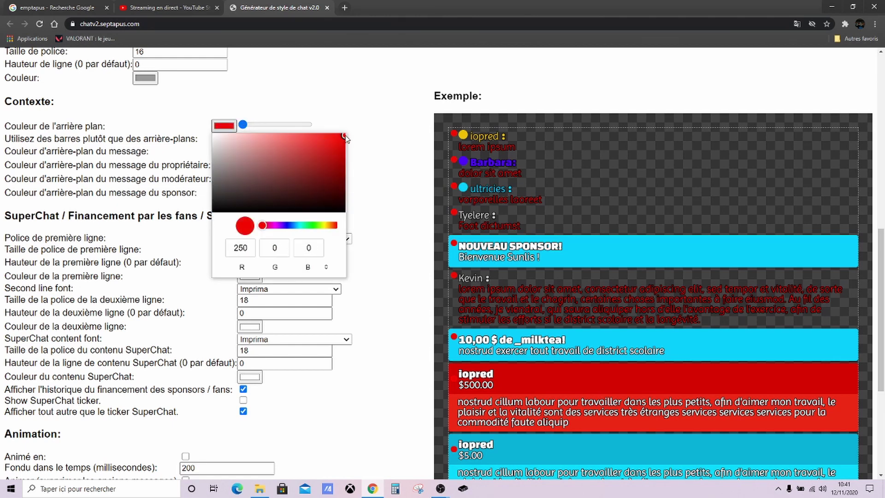
click(353, 138)
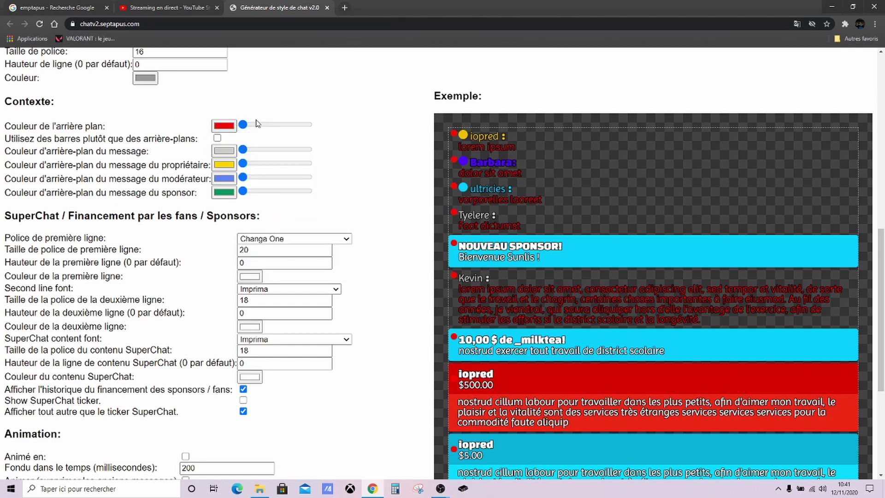
drag(243, 125, 278, 130)
Step: Change the chat's overall background colour to cyan, RGB 0, 246, 250
click(224, 125)
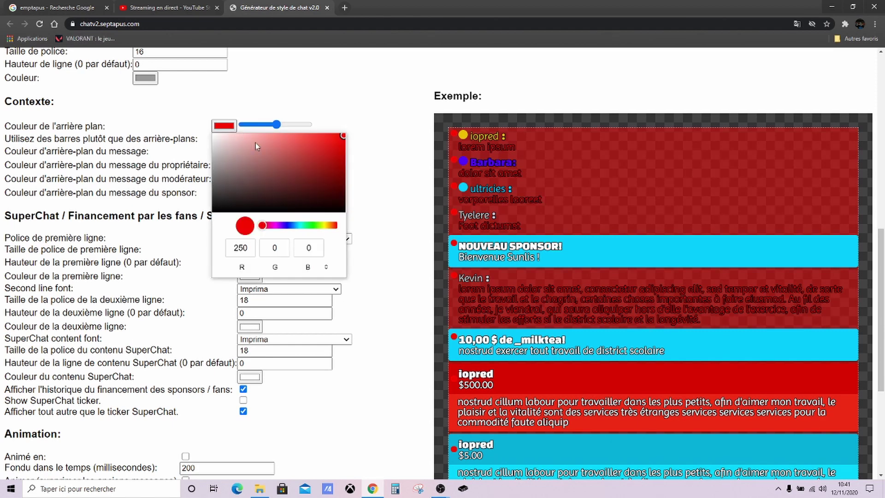
click(297, 225)
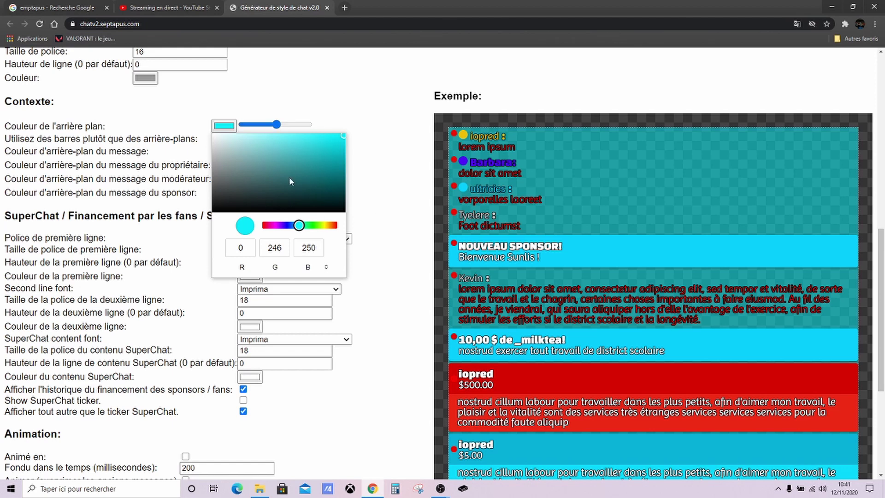
click(393, 152)
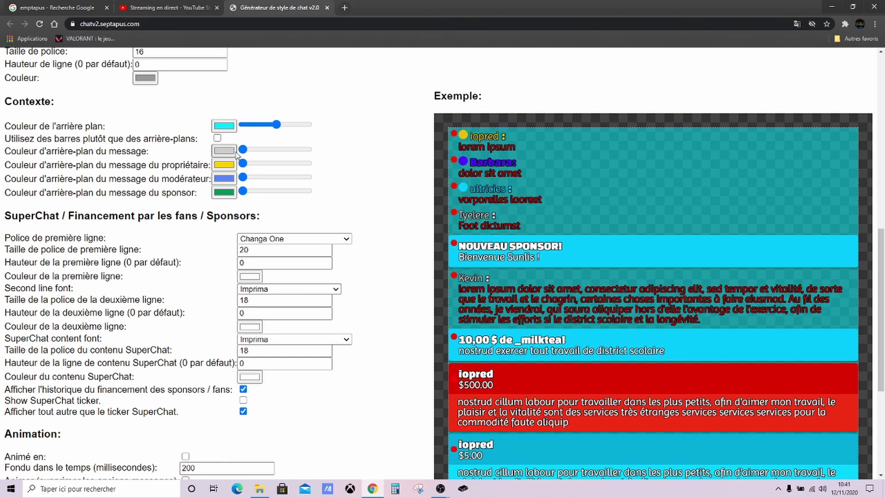
Step: Make the regular, owner, moderator and sponsor message backgrounds mostly opaque, with the sponsor background slightly more transparent
drag(242, 149, 299, 151)
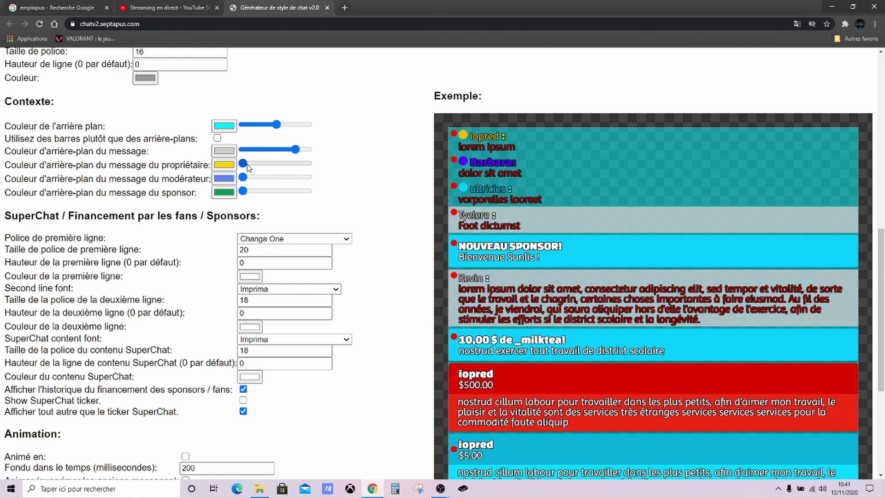
drag(243, 164, 284, 186)
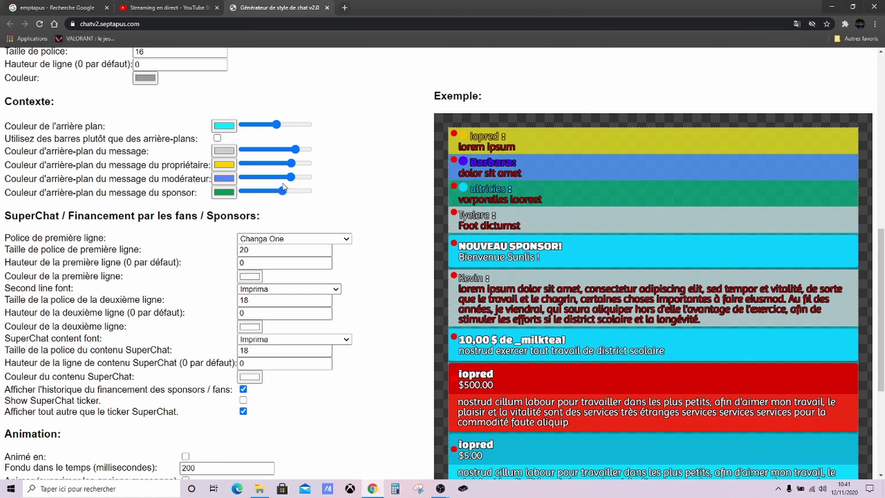
Step: Enable the slide (Faire glisser) and reverse slide (Glissière inversée) options for the chat animation
scroll(326, 258, down, 4)
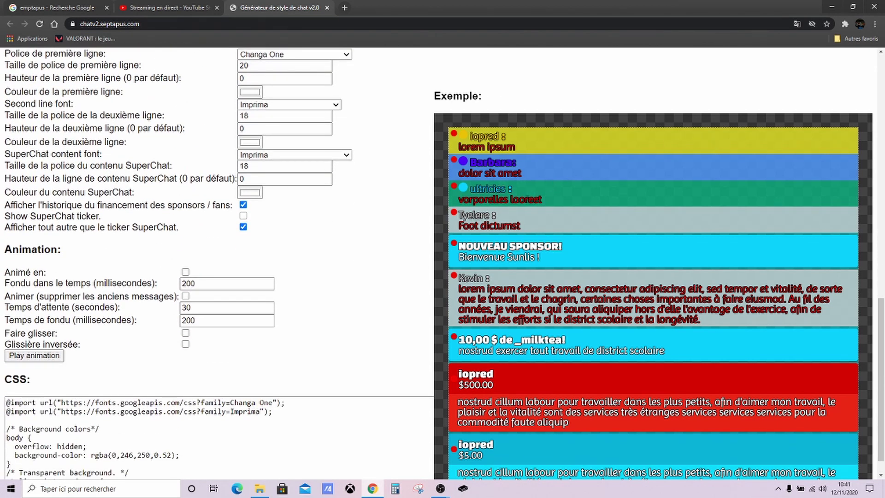
scroll(599, 282, up, 2)
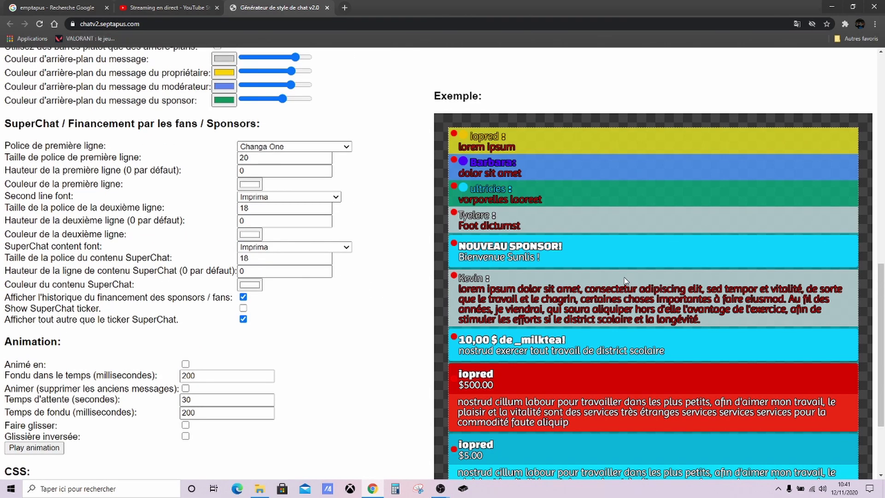
scroll(325, 225, down, 3)
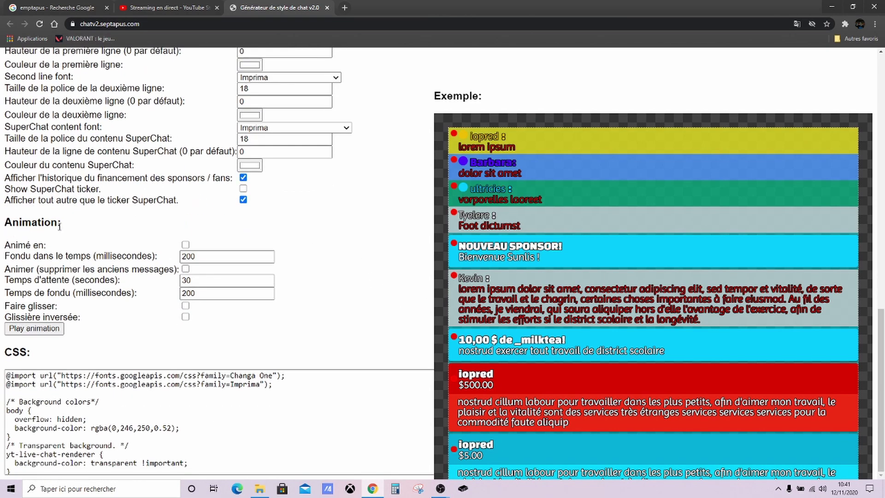
scroll(206, 262, up, 3)
scroll(206, 263, down, 3)
scroll(585, 214, up, 2)
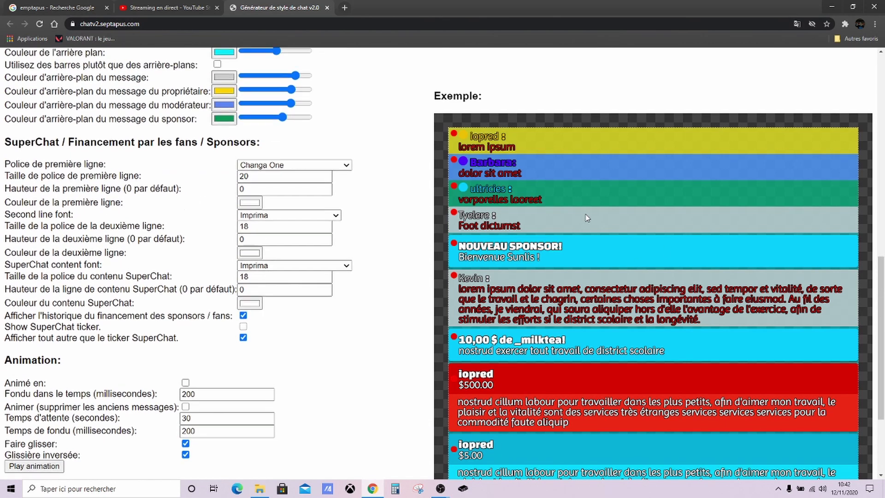
Step: Copy the entire generated CSS code
scroll(585, 213, down, 2)
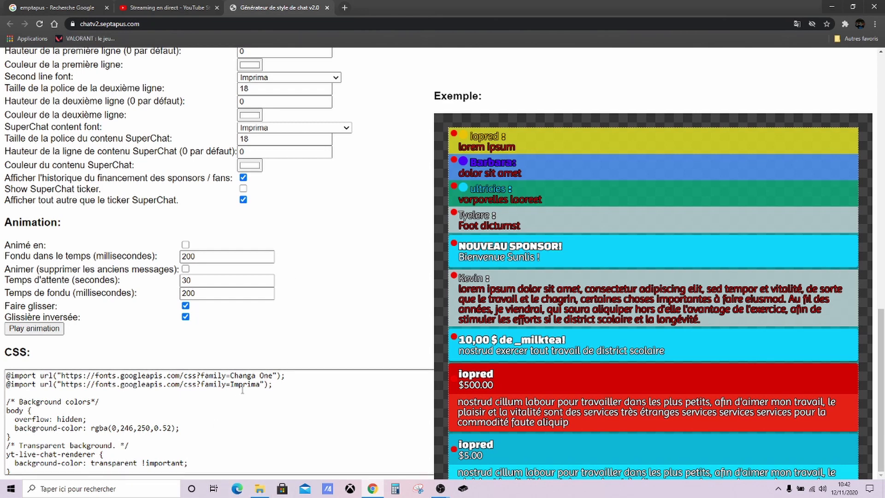
scroll(261, 383, down, 5)
scroll(261, 382, down, 10)
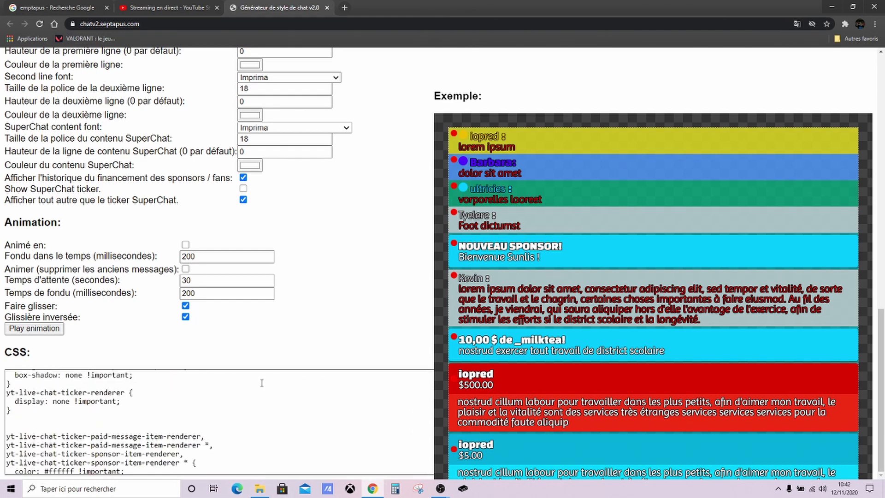
drag(36, 467, 17, 297)
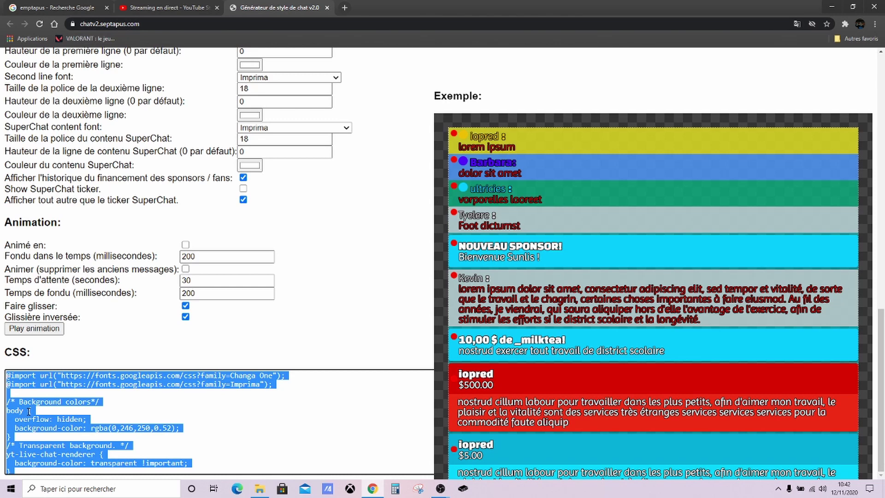
right_click(101, 375)
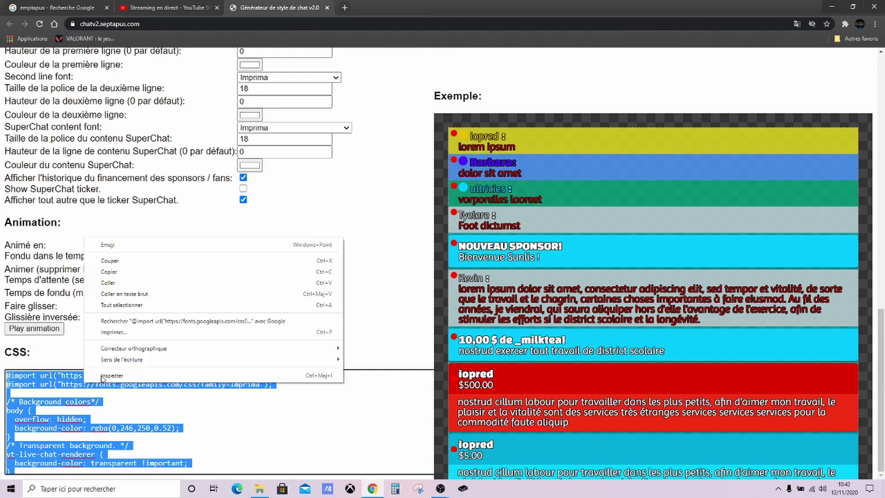
click(106, 282)
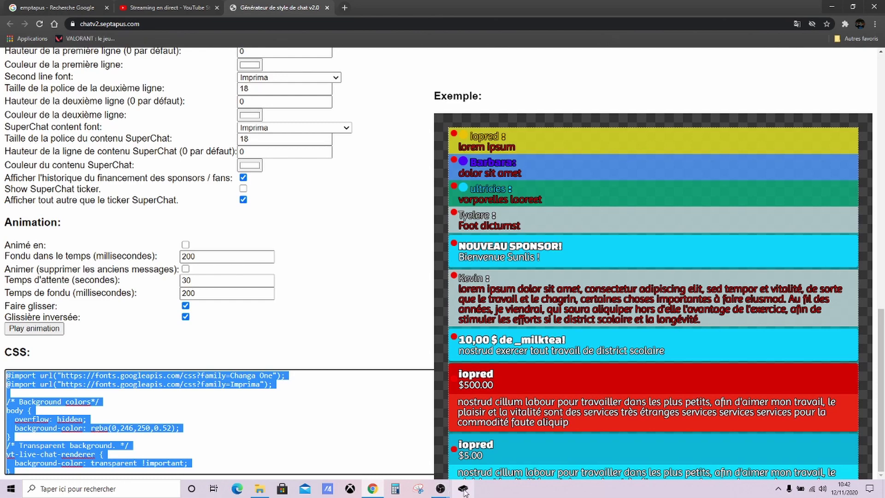
Step: Switch to OBS Studio and open the properties of the Navigateur chat source
mouse_move(442, 491)
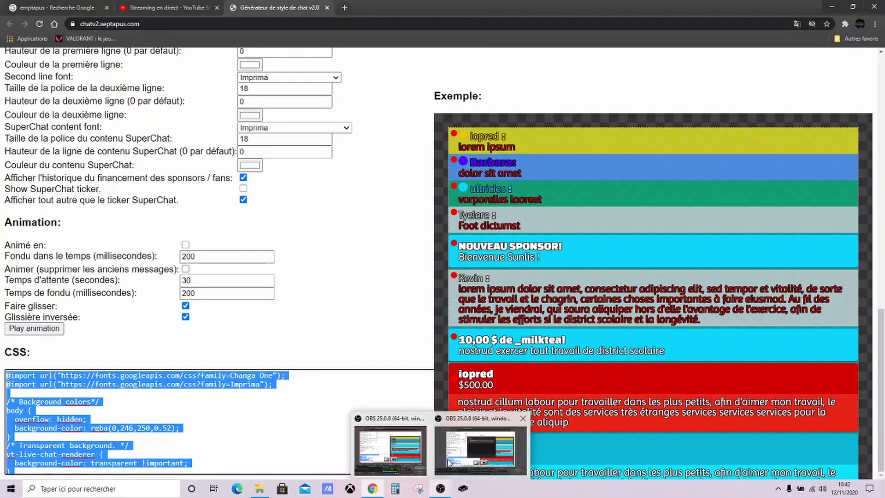
mouse_move(447, 462)
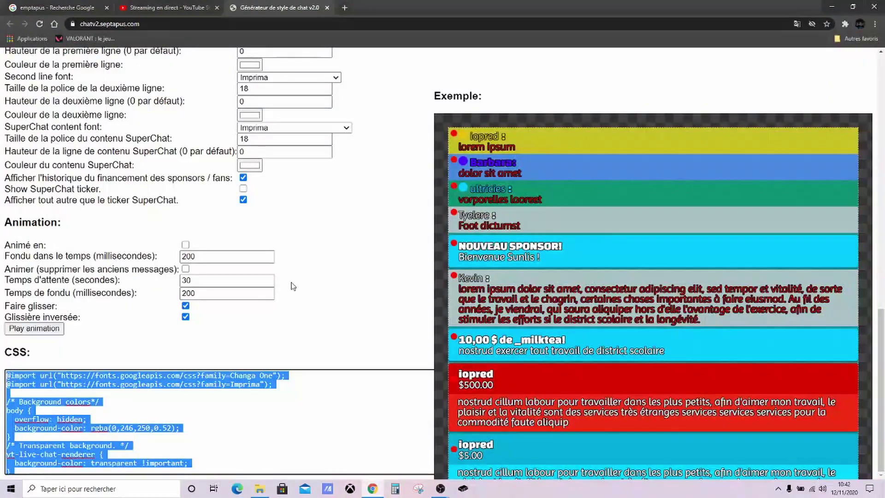
click(427, 456)
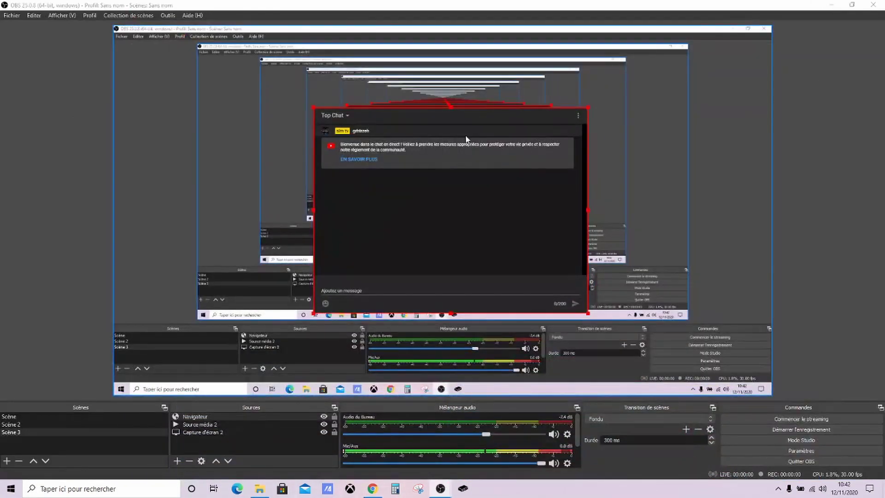
right_click(434, 290)
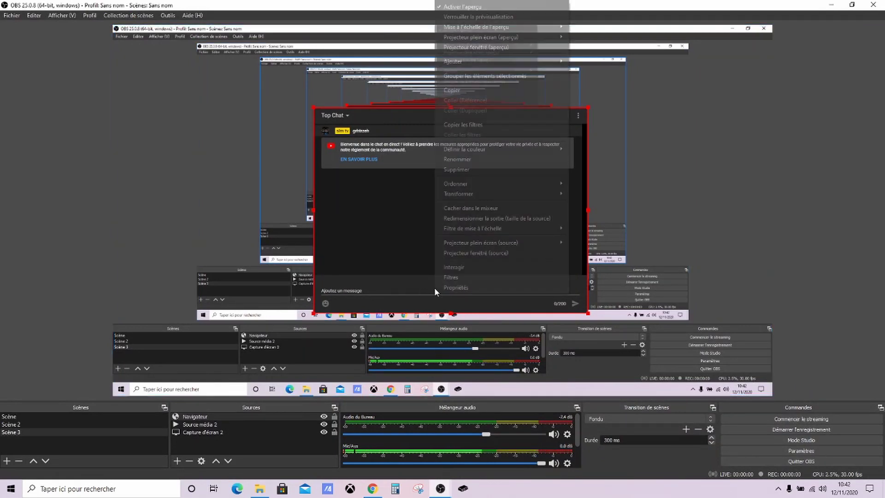
click(475, 286)
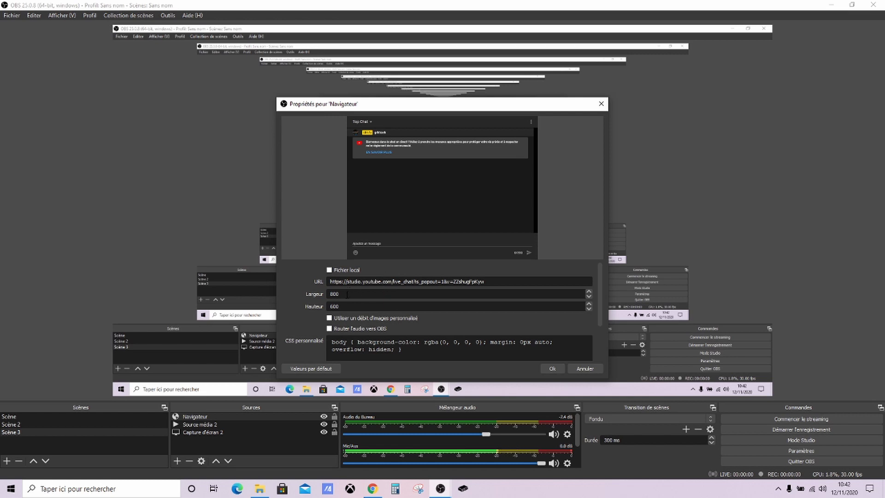
Step: Replace the Navigateur source's custom CSS with the copied chat style code and apply it
scroll(347, 294, down, 3)
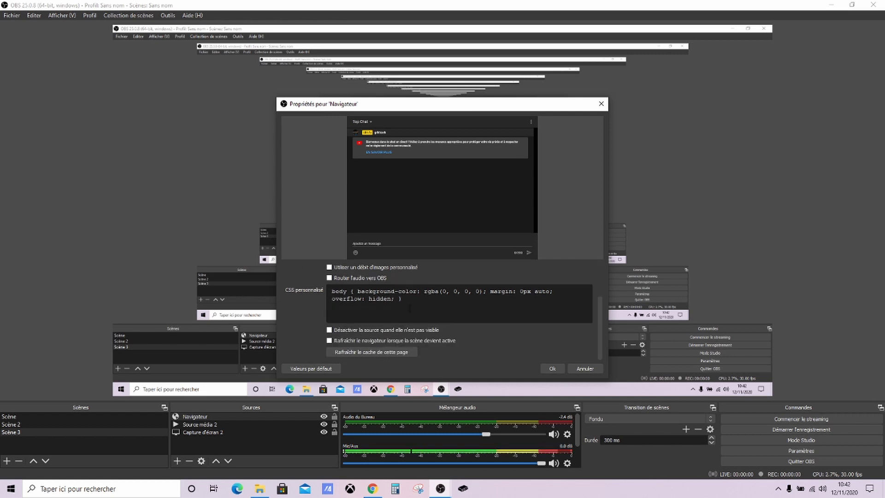
drag(400, 300, 286, 265)
key(Delete)
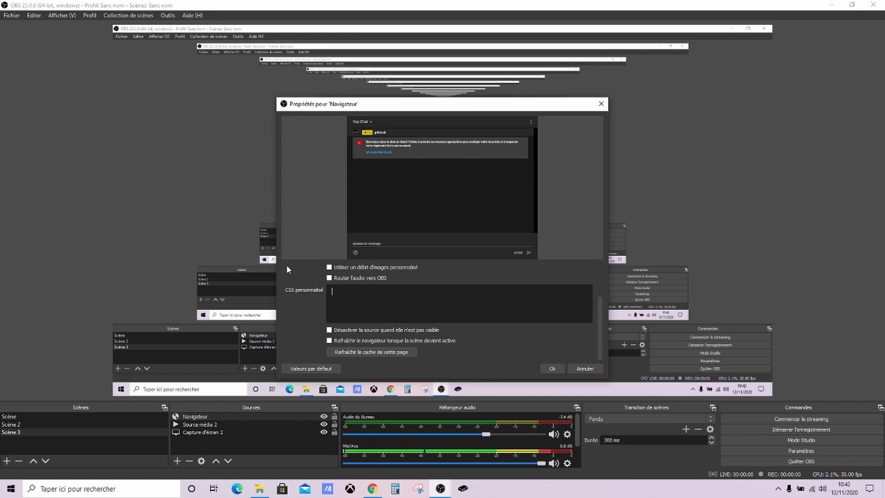
text(yt-live-chat-banner-manager {   display: none !important; })
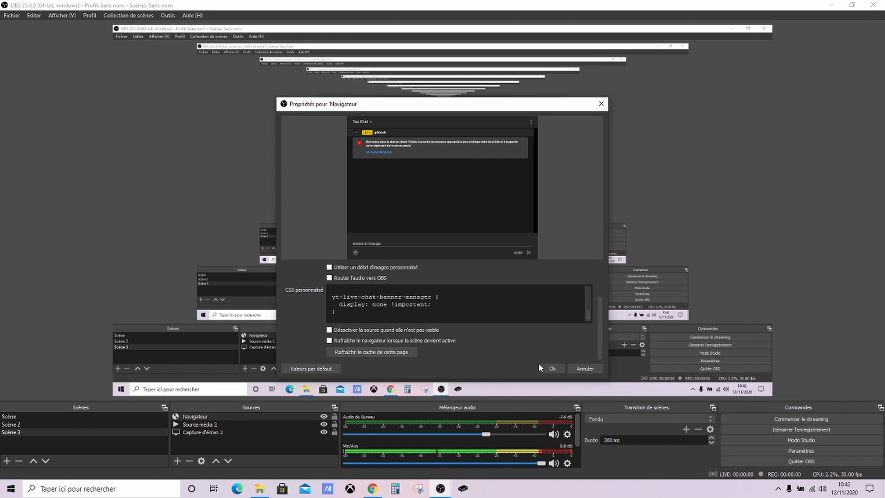
click(555, 368)
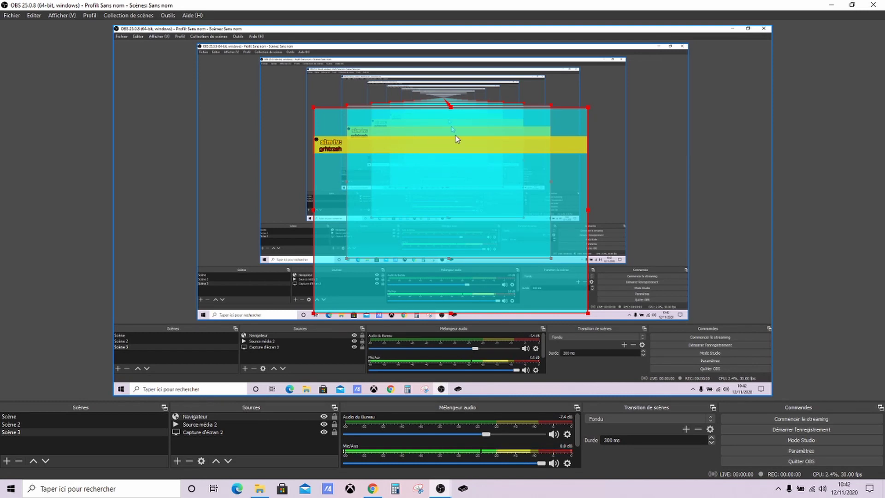
Step: Move the chat overlay to the upper-left area of the canvas
drag(455, 134, 261, 57)
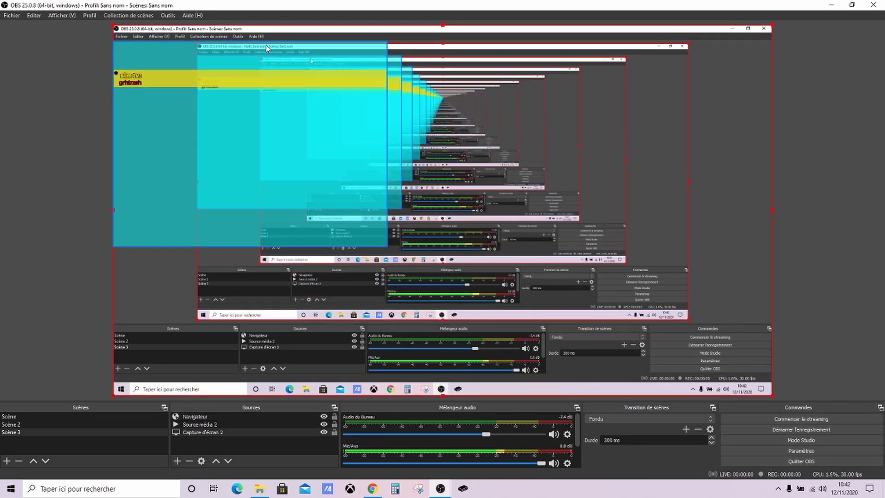
mouse_move(268, 65)
mouse_down()
mouse_move(291, 60)
mouse_move(278, 65)
mouse_up()
click(253, 124)
drag(250, 137, 271, 133)
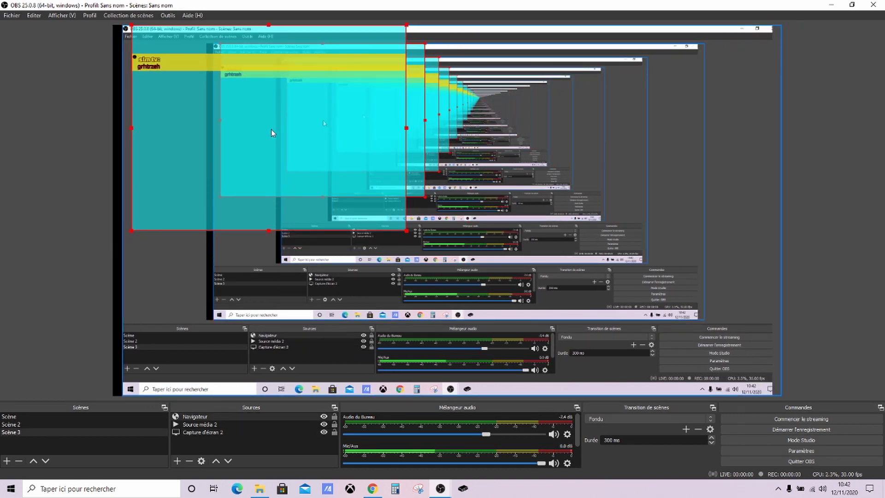
click(439, 135)
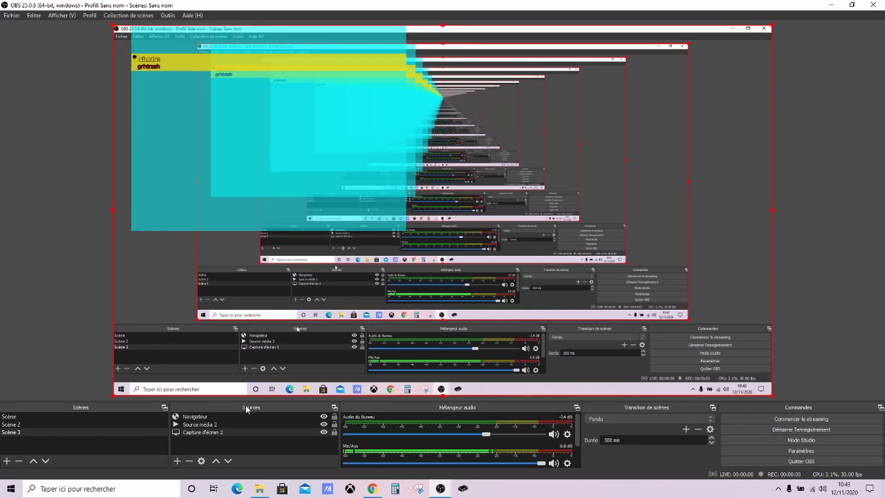
Step: Set the Source média 2 background video to play in a loop (Lire en boucle)
click(222, 421)
right_click(222, 419)
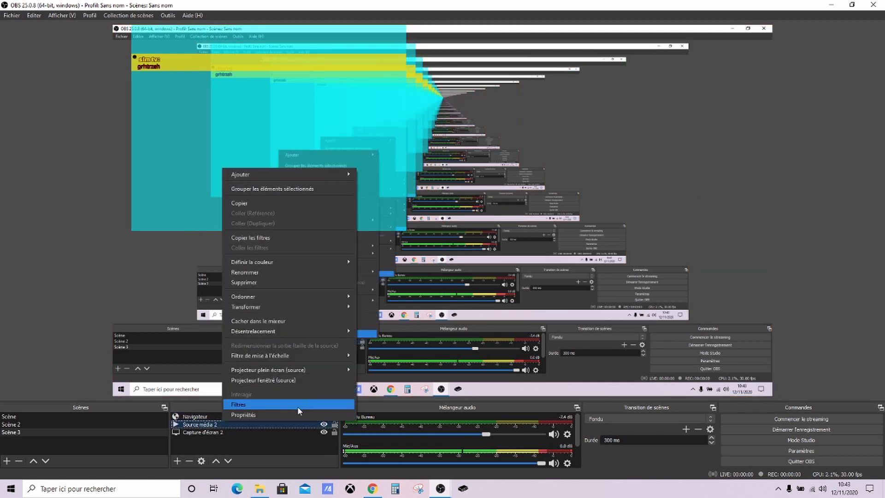
click(298, 415)
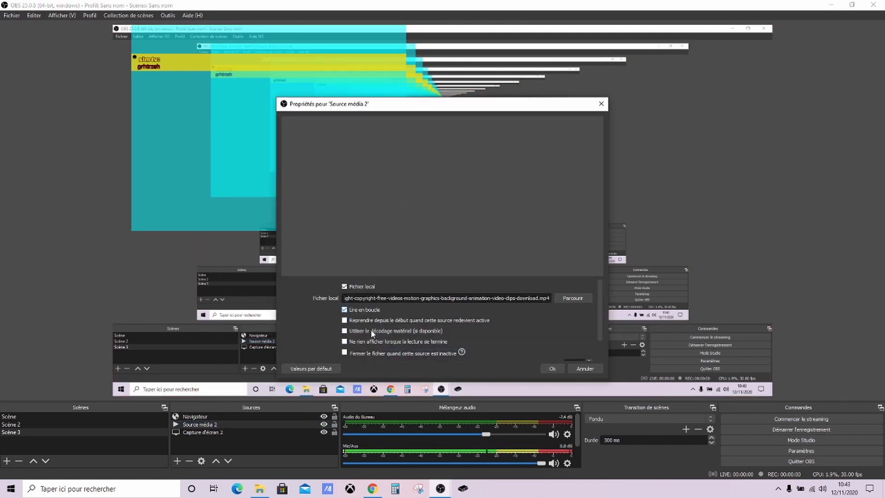
click(544, 367)
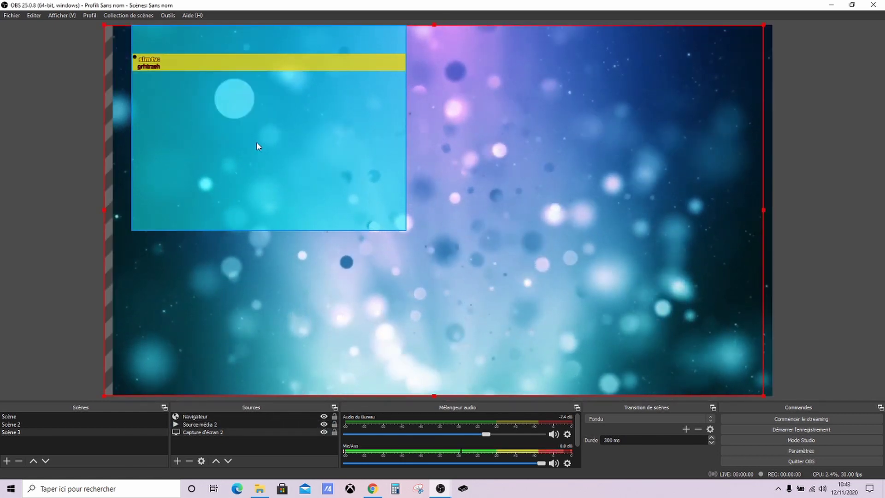
Step: Align the background video with the canvas and place the chat overlay just inside the canvas's upper-left corner
drag(247, 153, 238, 157)
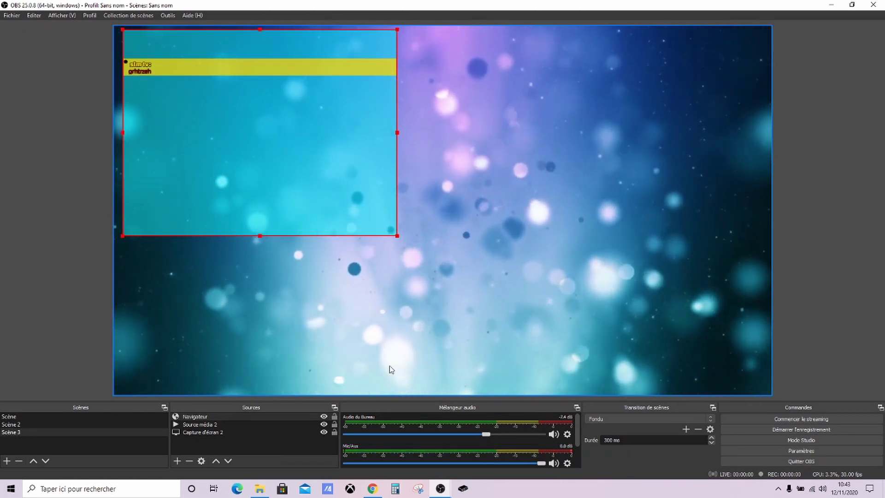
Step: In Chrome, send short test messages such as "dzoff", "egr", "zg" and "grz" in the YouTube Studio live chat, and return to the OBS overlay
click(373, 488)
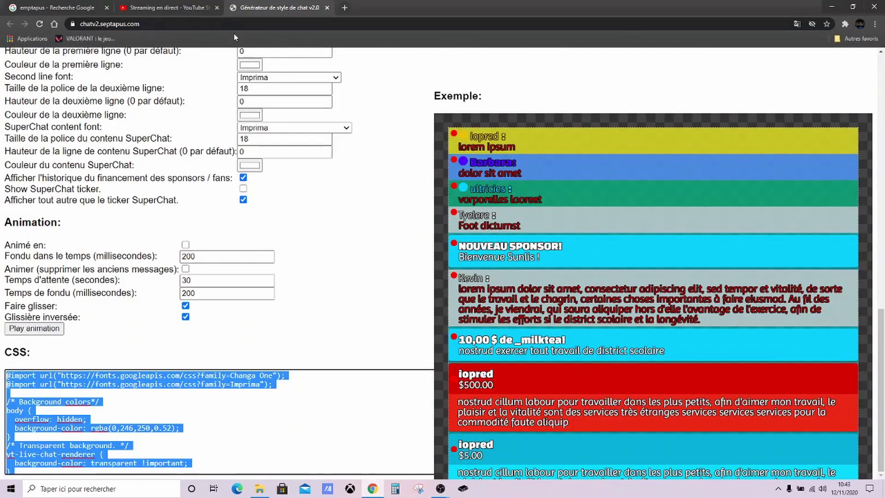
click(156, 8)
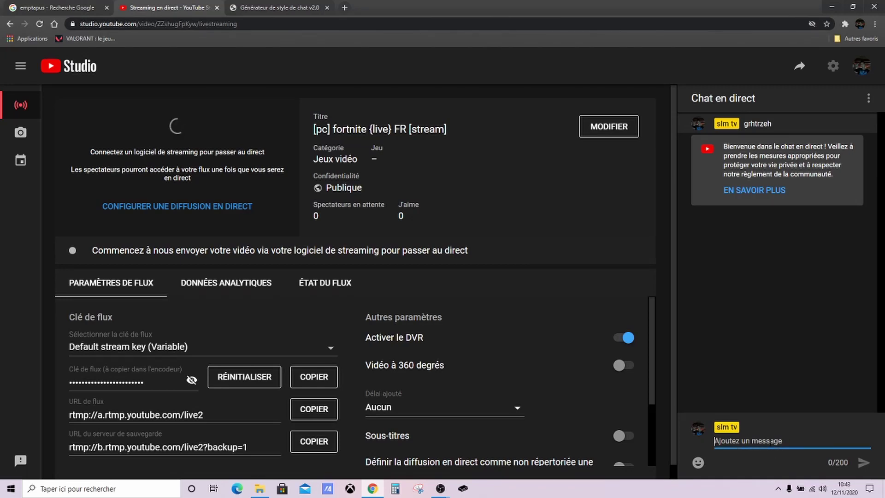
text(r)
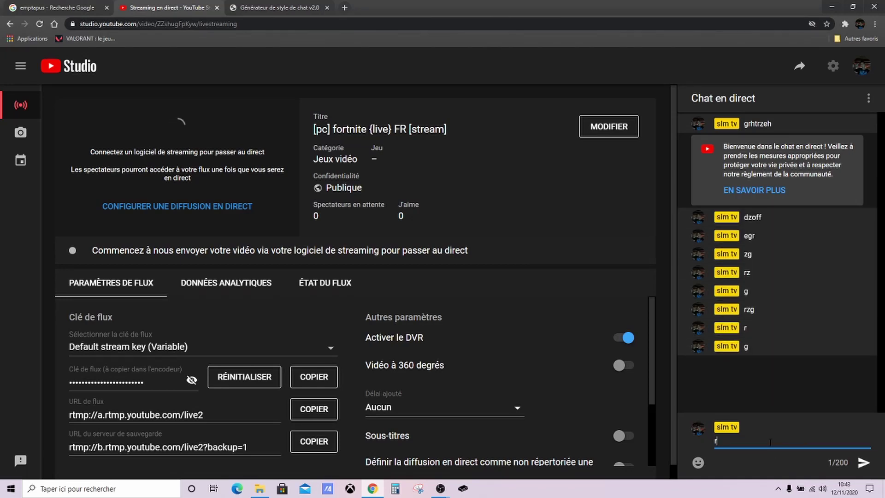
text( zg rz g rzg r g rz grz g grz g trzg)
click(271, 6)
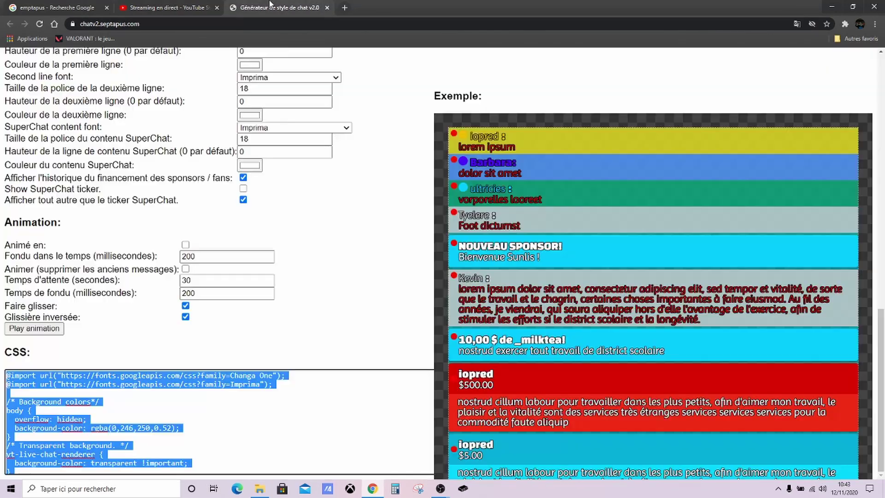
click(829, 6)
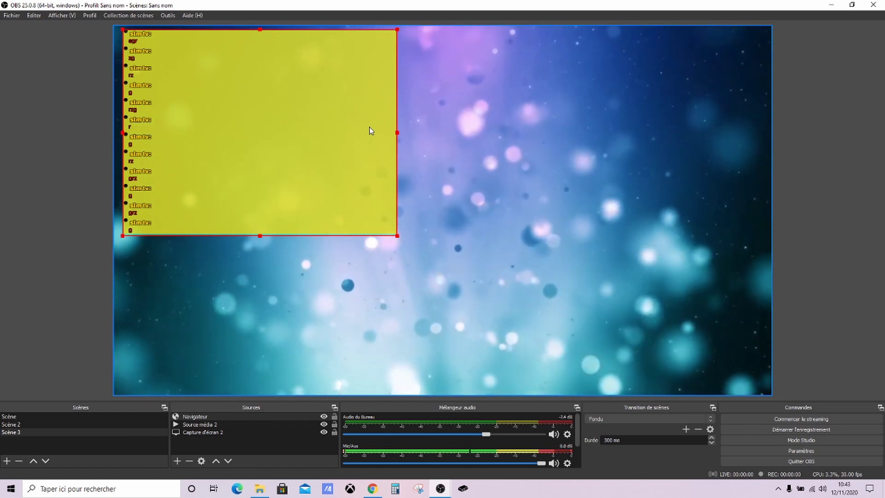
Step: Send more live chat test messages in Chrome, including "trzg", "fe", "qg" and "ez", check the overlay in OBS, and minimize OBS
click(373, 487)
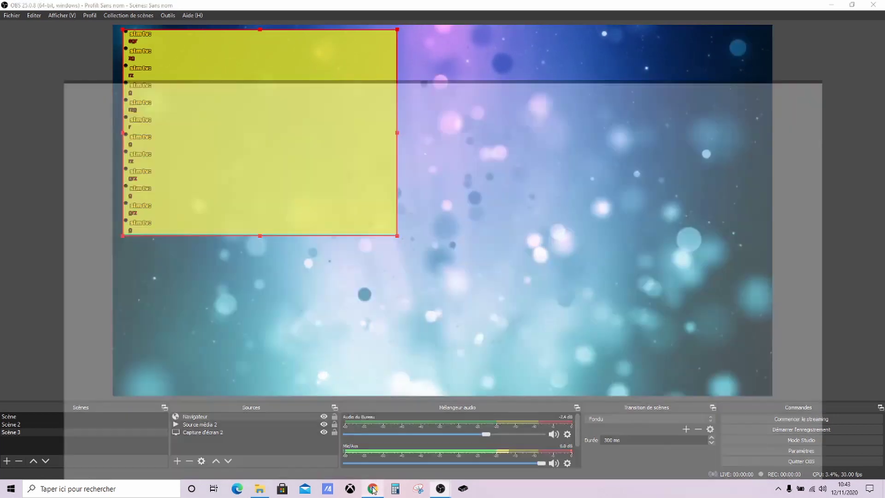
click(181, 4)
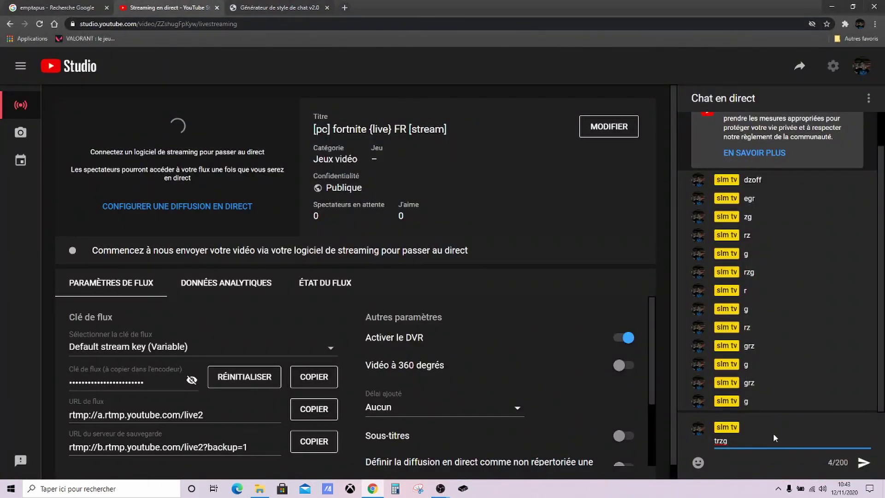
key(Return)
text(ez)
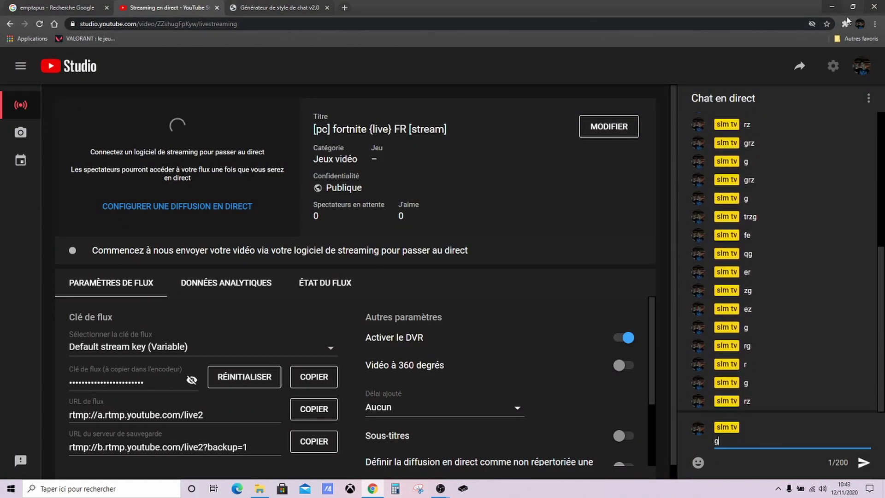
click(830, 7)
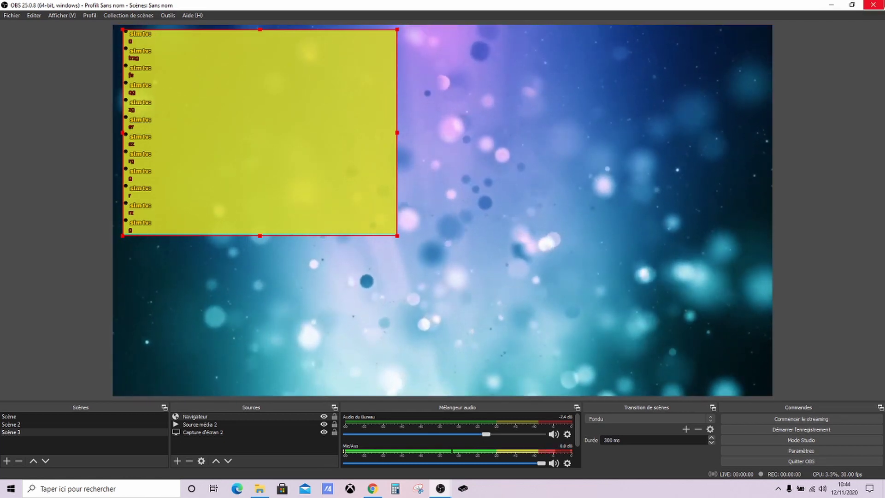
click(831, 4)
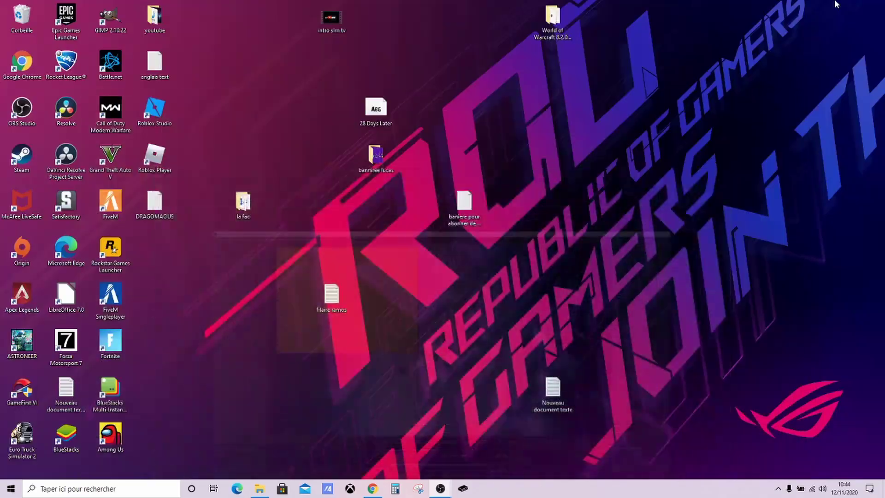